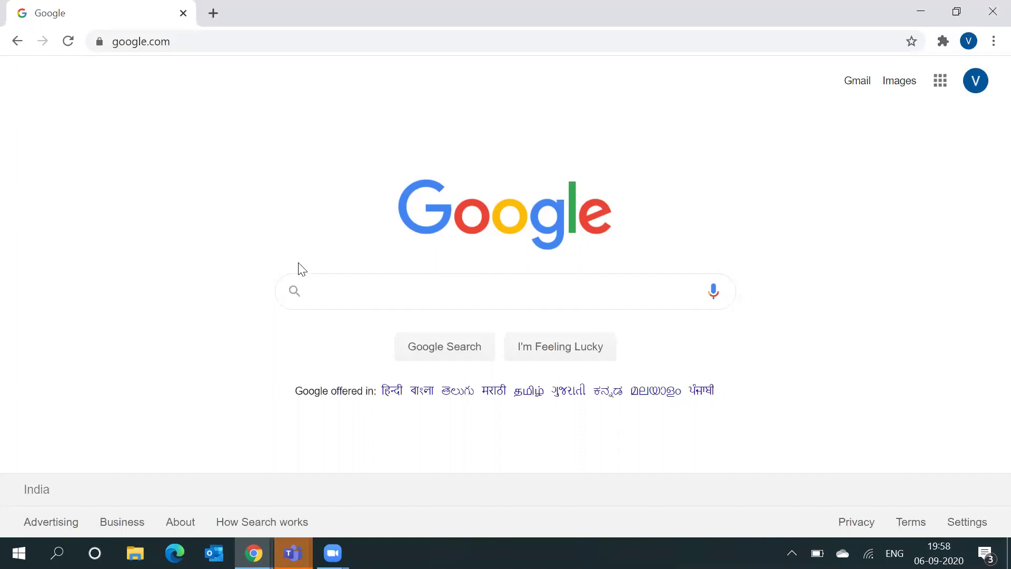
# - Search Google for 'google forms' and open the Google Forms start page
pyautogui.click(381, 286)
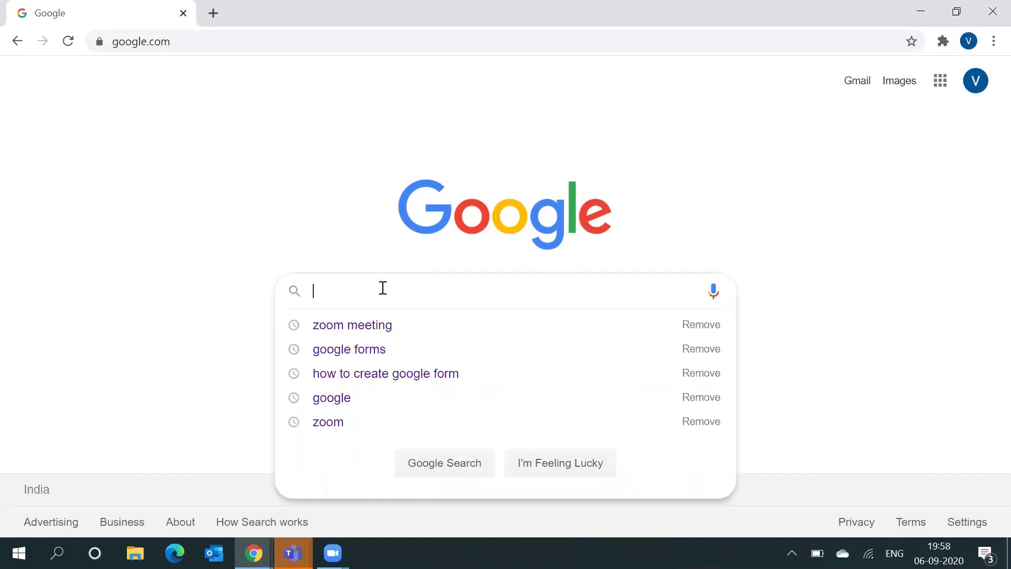
pyautogui.click(383, 355)
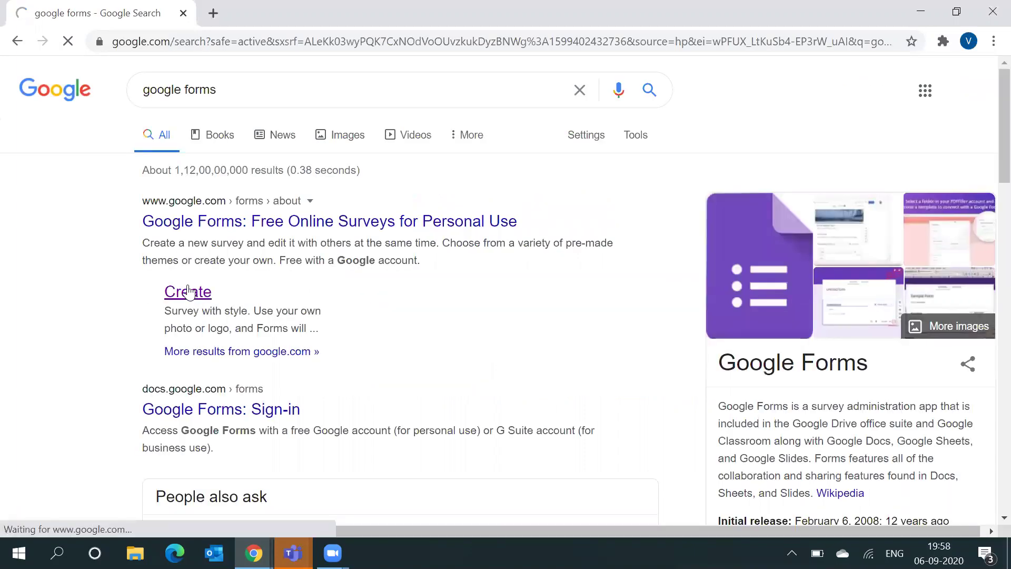
pyautogui.click(188, 291)
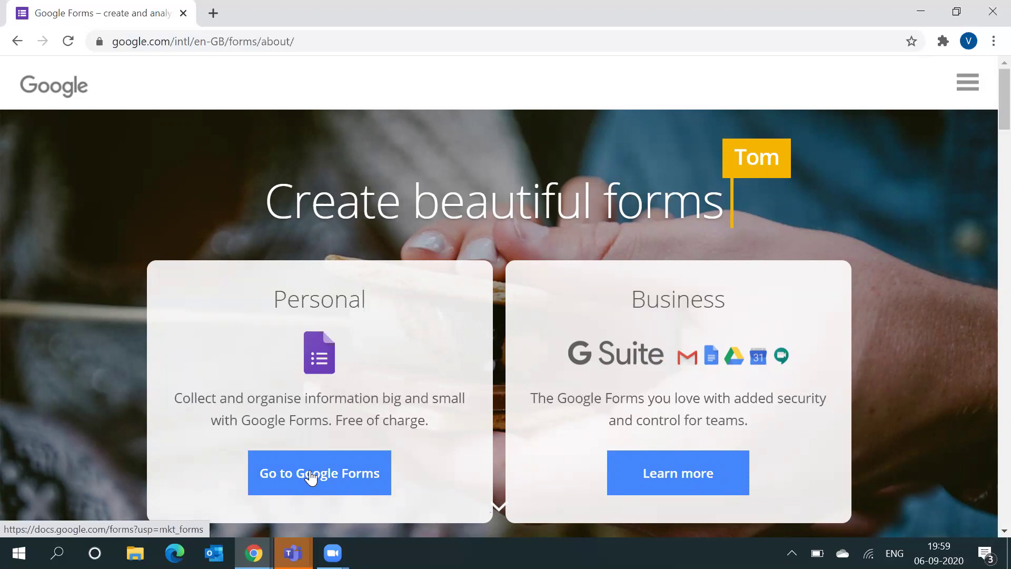
pyautogui.click(330, 476)
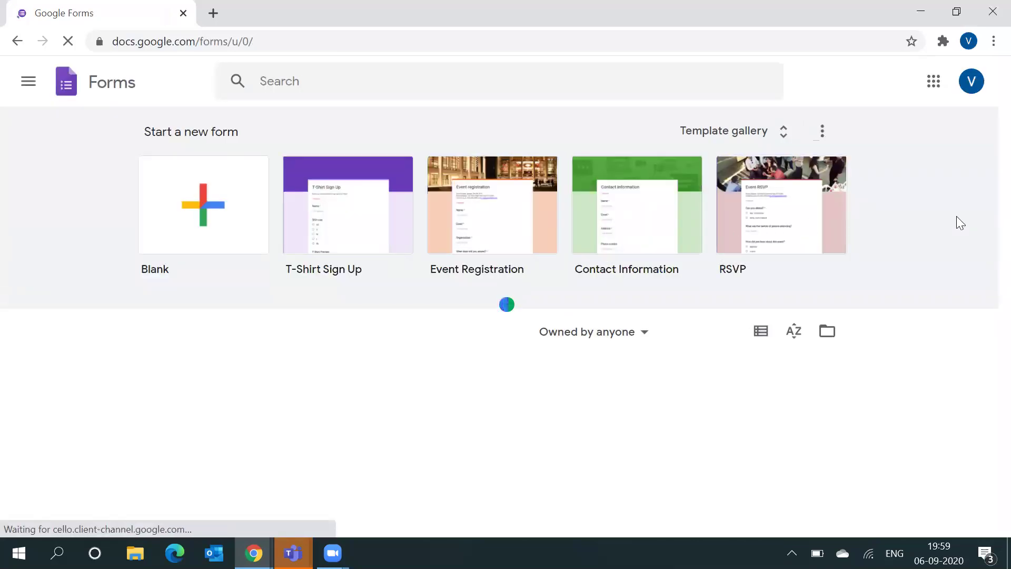
# - Browse the template gallery's Recently used and Personal templates, such as Find a Time and Party Invite
pyautogui.click(749, 129)
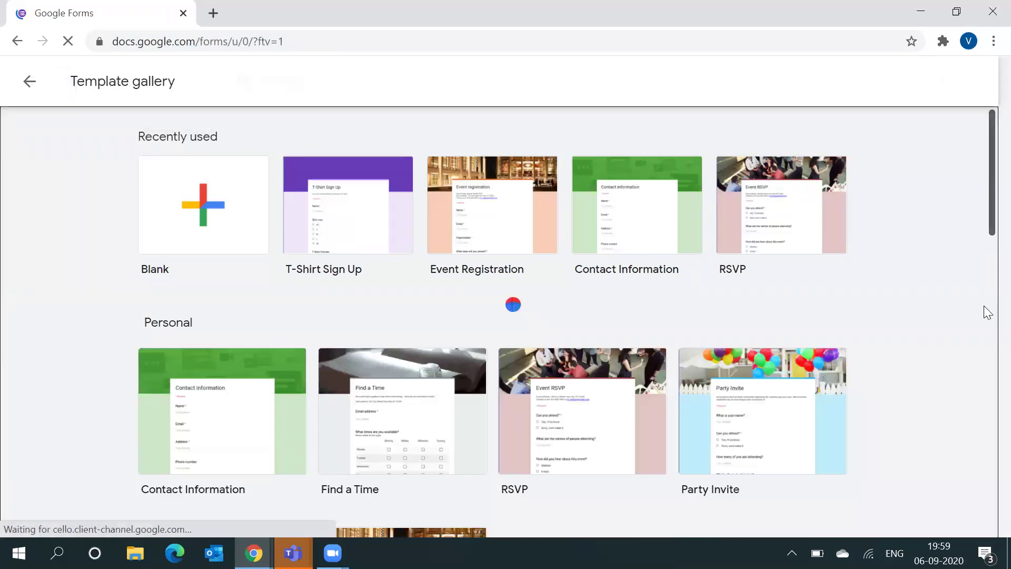
pyautogui.scroll(-10, 979, 368)
pyautogui.scroll(-5, 978, 421)
pyautogui.scroll(17, 973, 373)
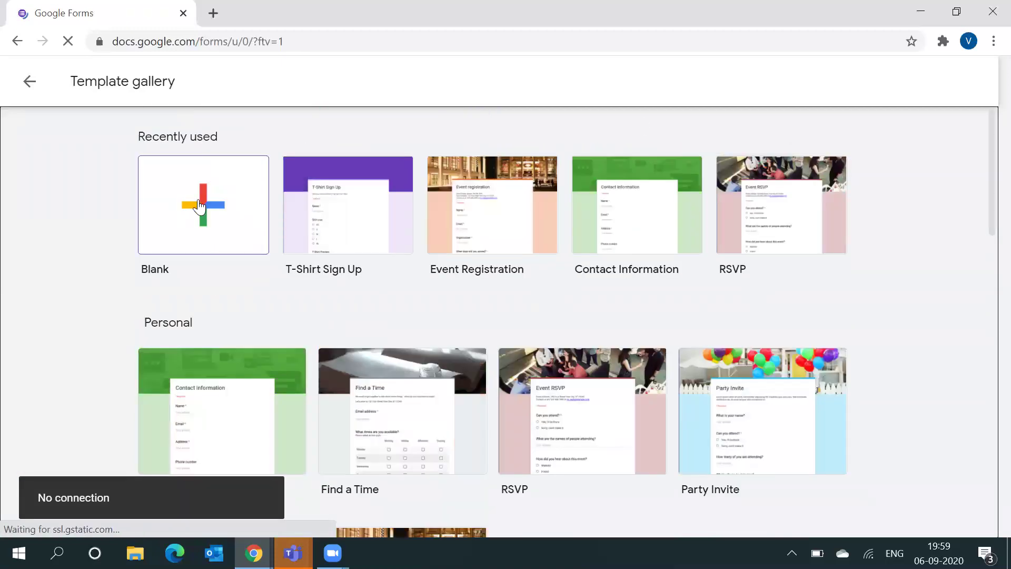
# - Start a blank form and retitle it 'Entrance Test'
pyautogui.click(199, 205)
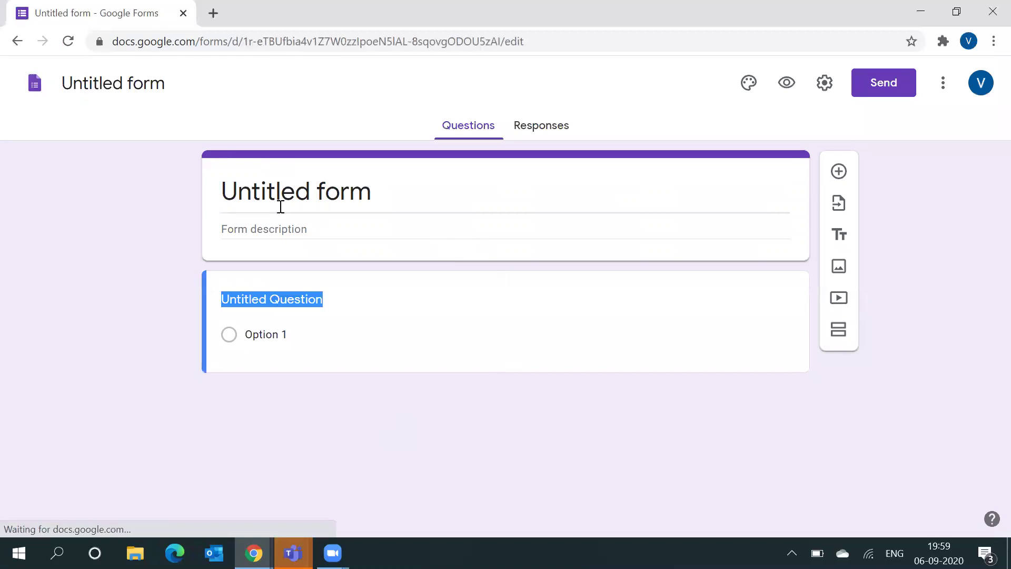
pyautogui.click(291, 199)
pyautogui.press('BackSpace')
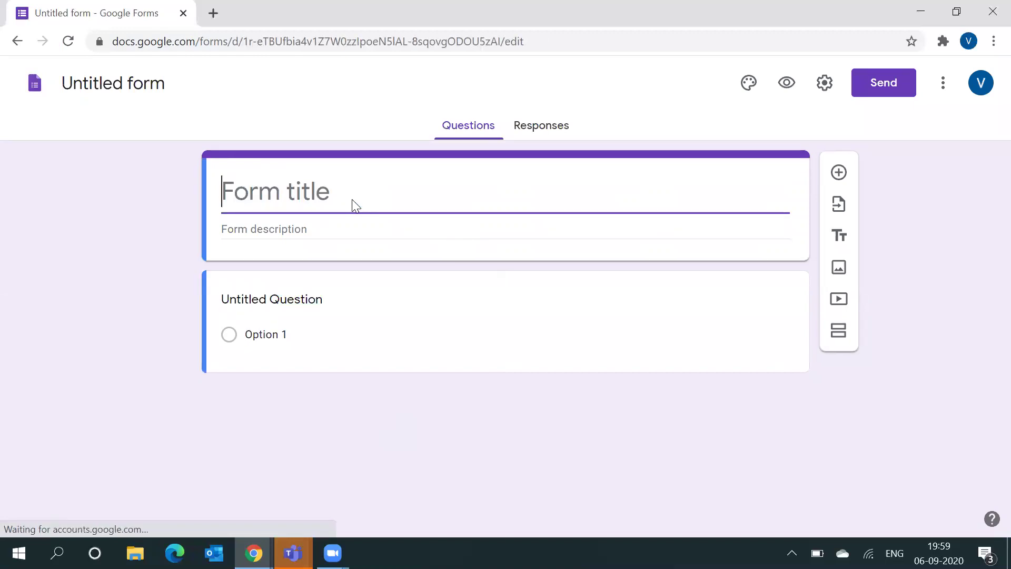
pyautogui.write('En')
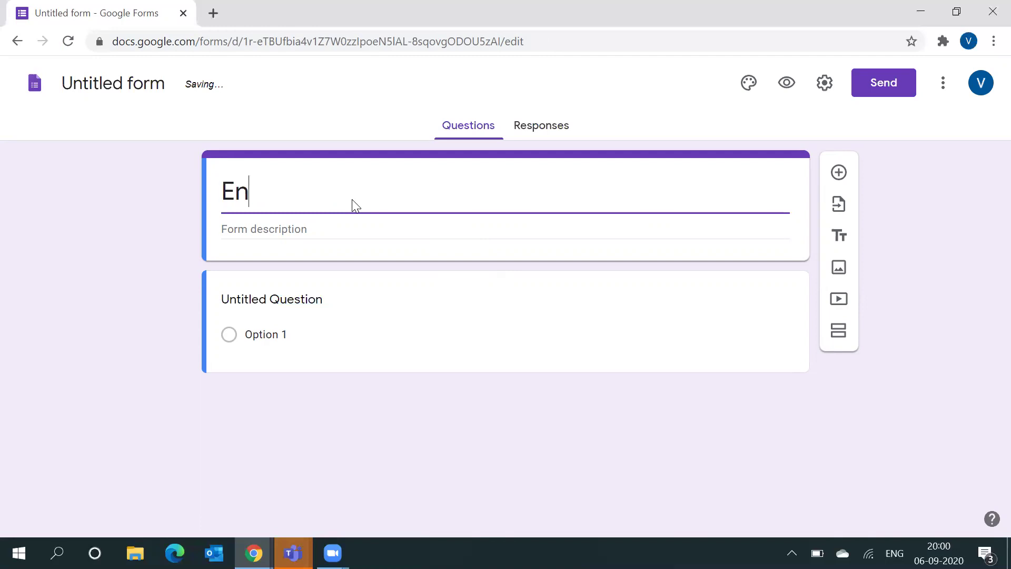
pyautogui.write('tra')
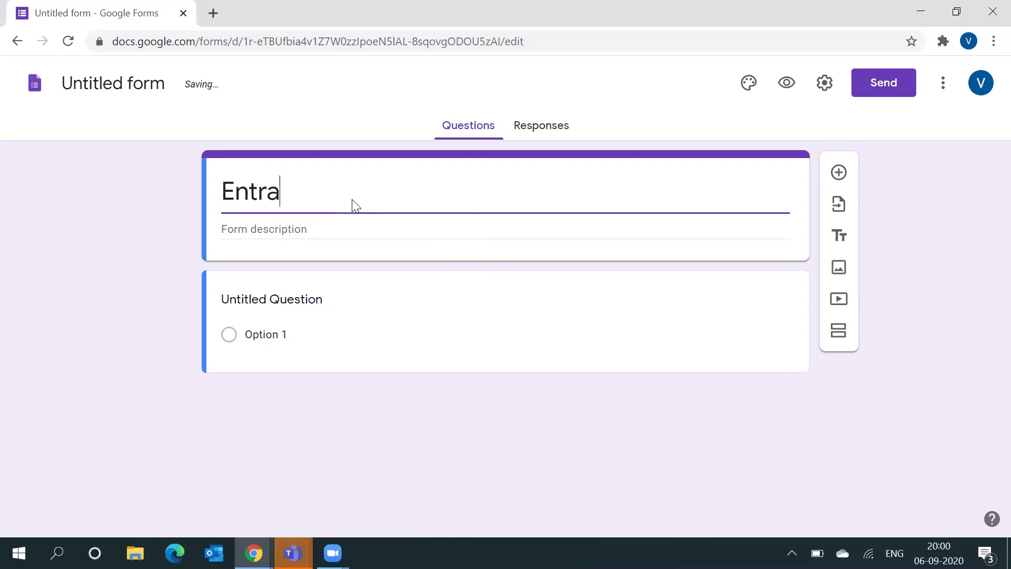
pyautogui.write('nce Test')
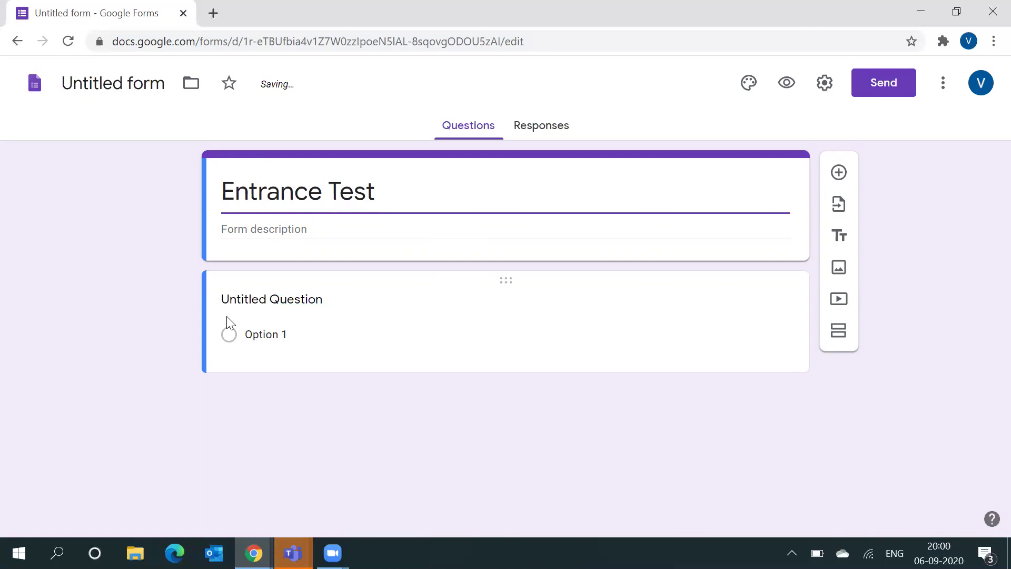
# - Rename the first question to 'Name'
pyautogui.click(350, 301)
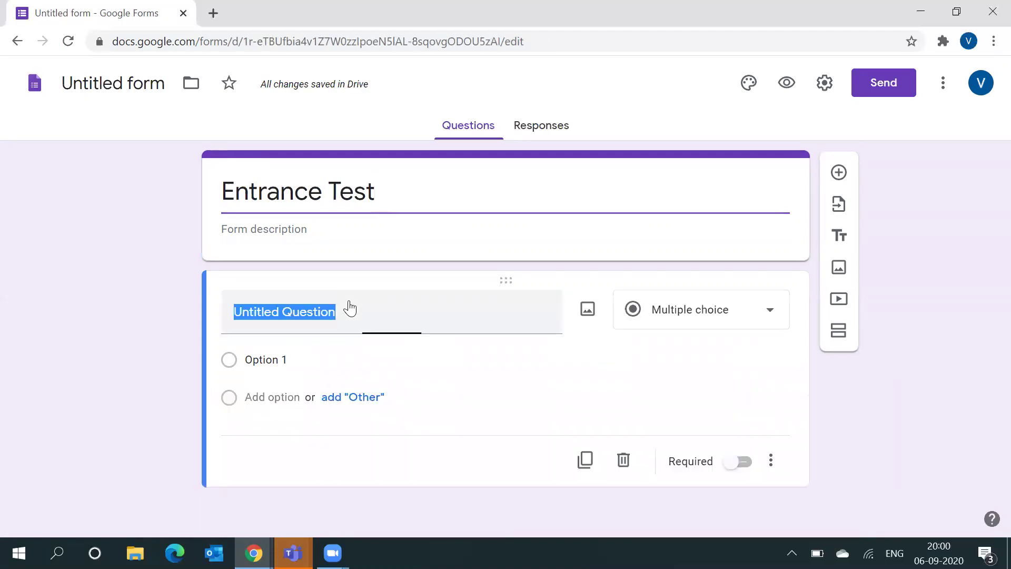
pyautogui.press('BackSpace')
pyautogui.write('Namr')
pyautogui.press('BackSpace')
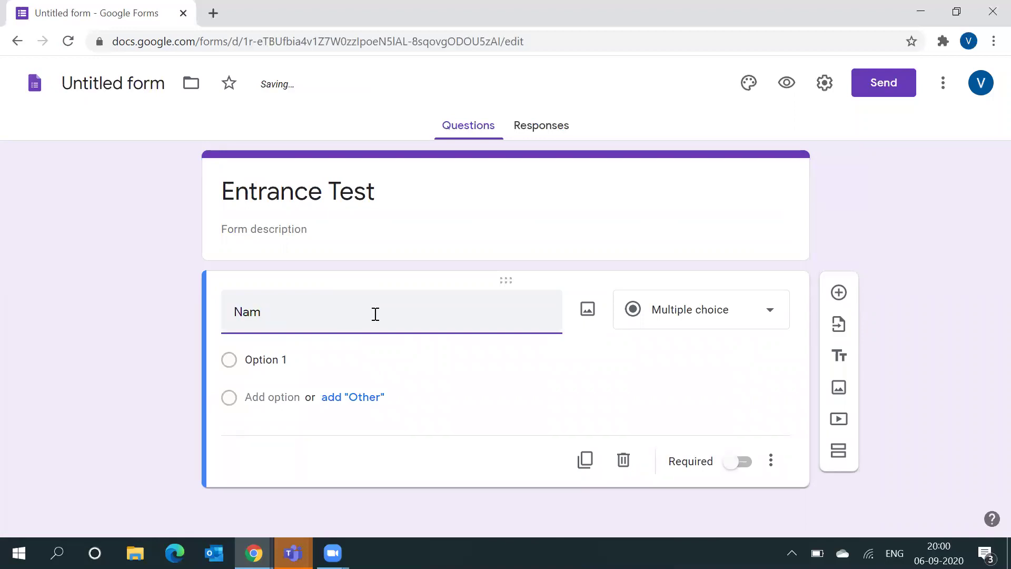
pyautogui.write('e')
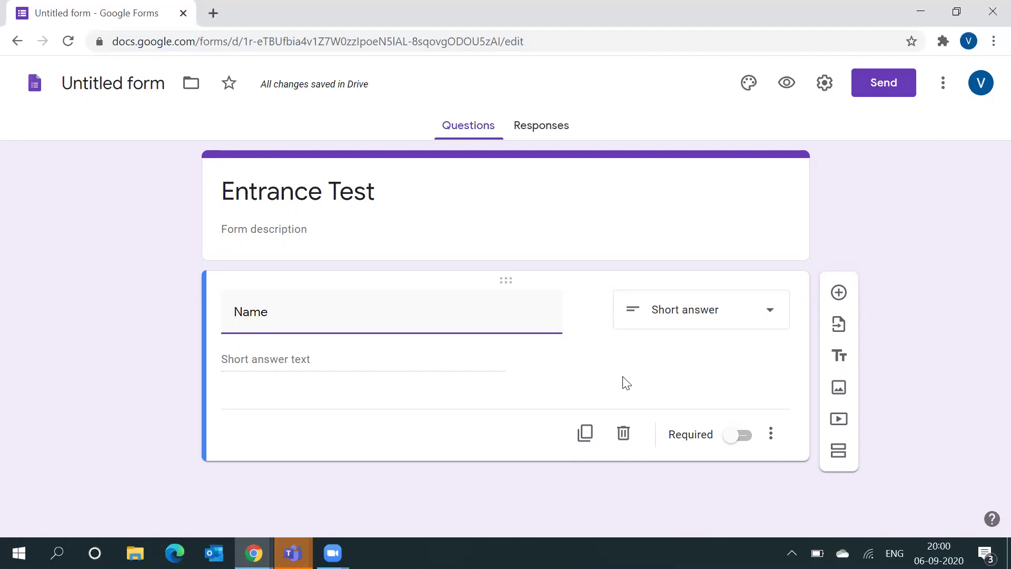
# - Make the Name question required, then duplicate it and delete the copy
pyautogui.click(729, 437)
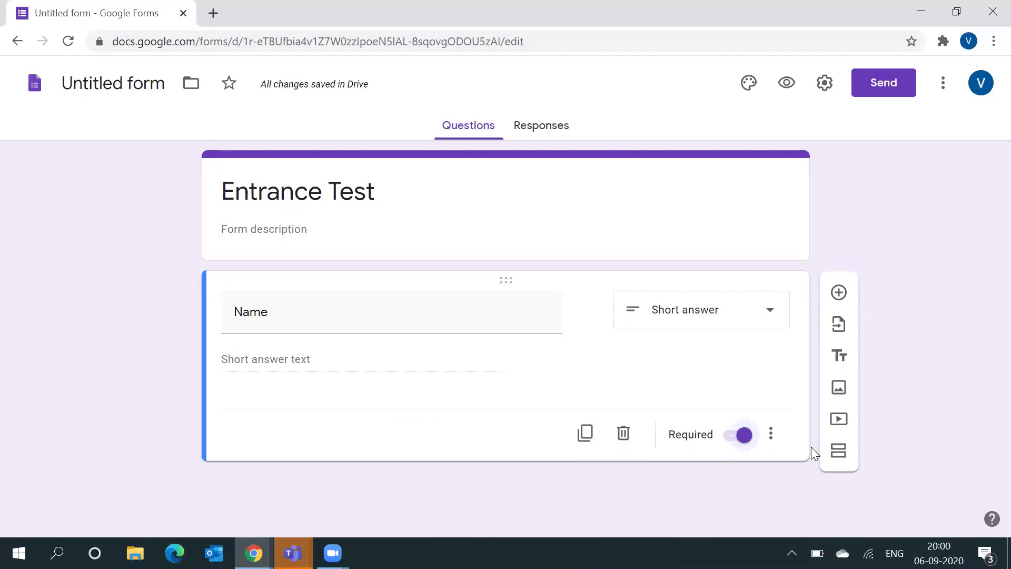
pyautogui.click(592, 427)
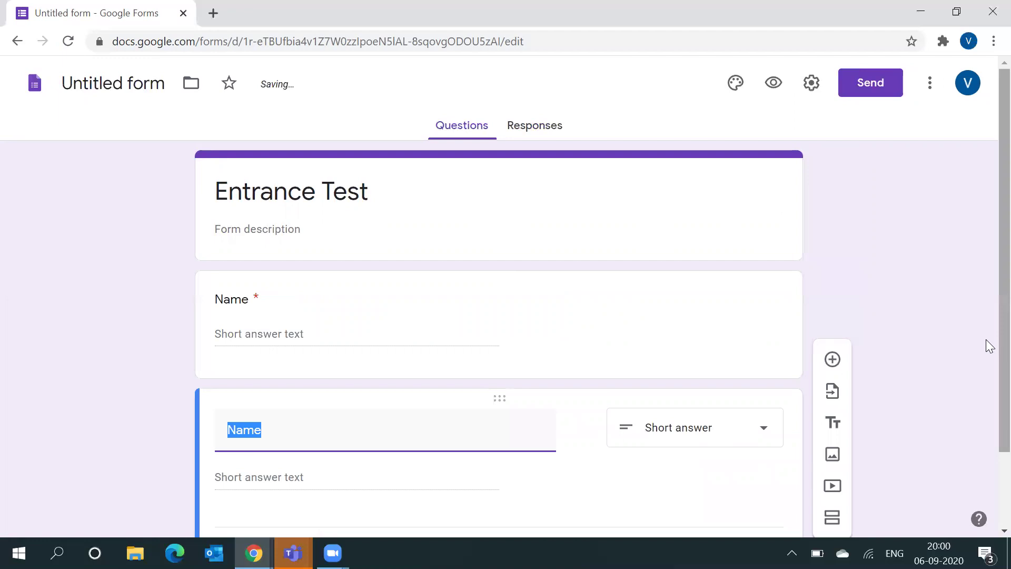
pyautogui.scroll(-2, 988, 379)
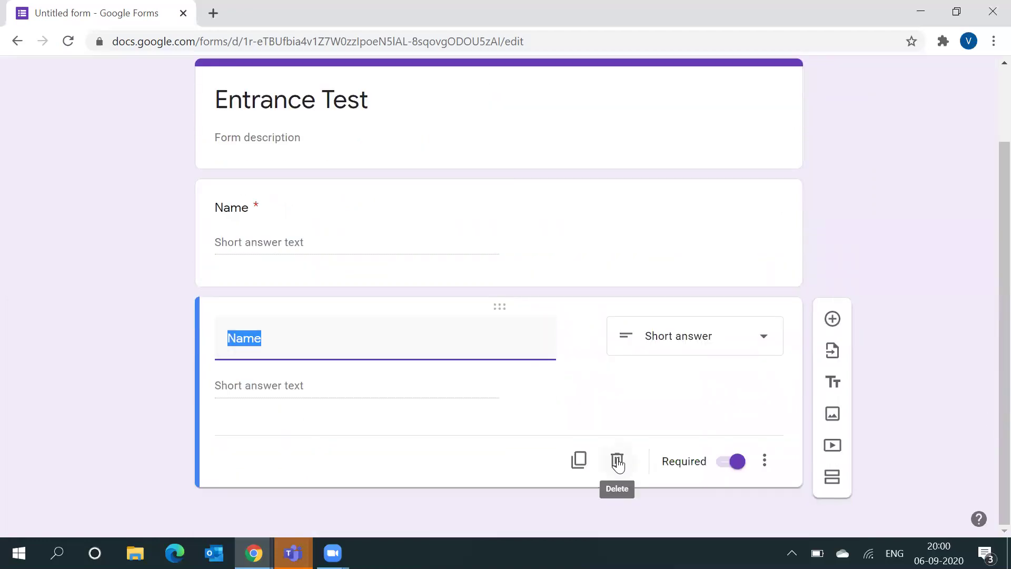
pyautogui.click(617, 461)
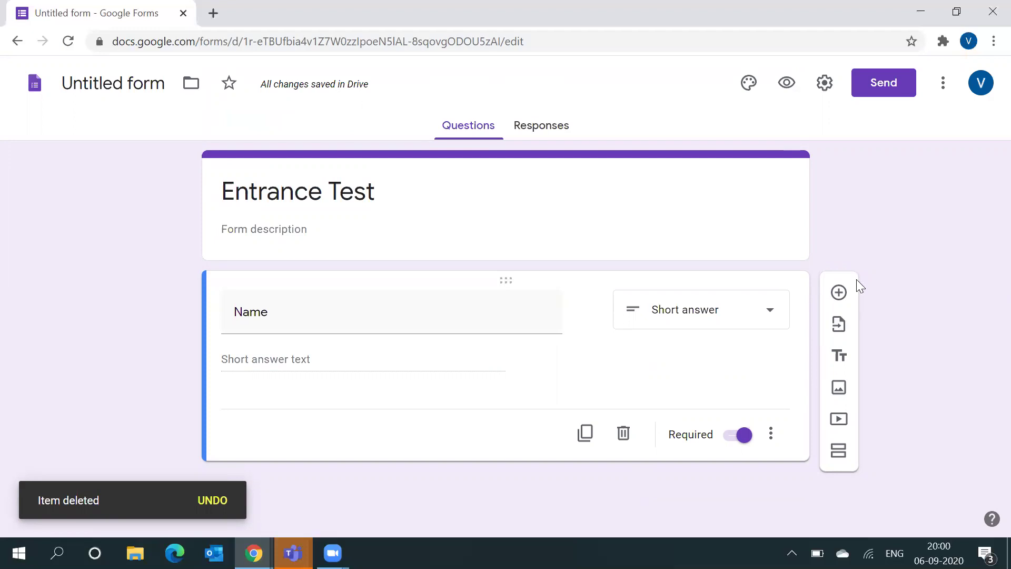
# - Add a multiple-choice question 'What is the national animal of India?'
pyautogui.click(838, 292)
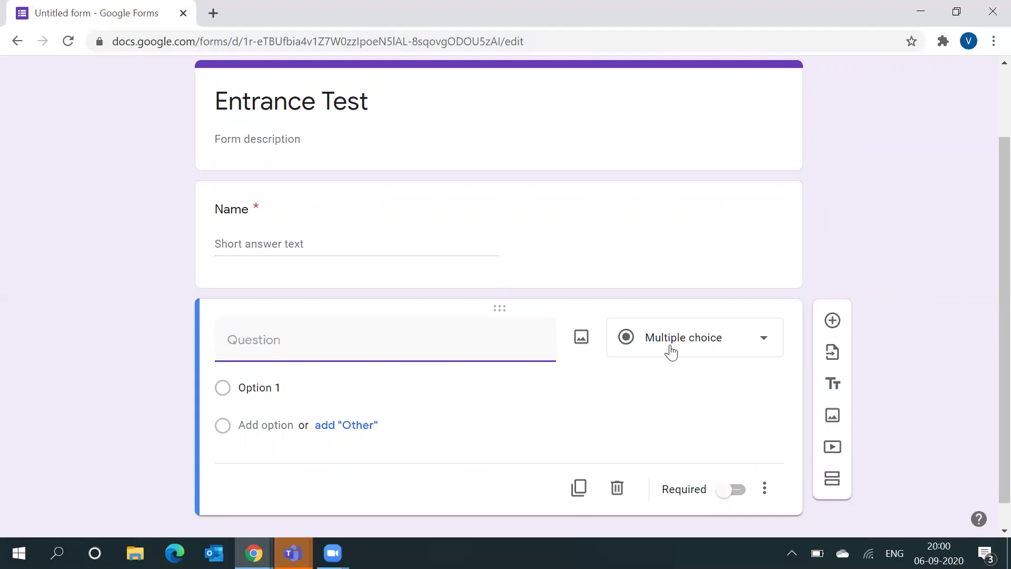
pyautogui.click(727, 346)
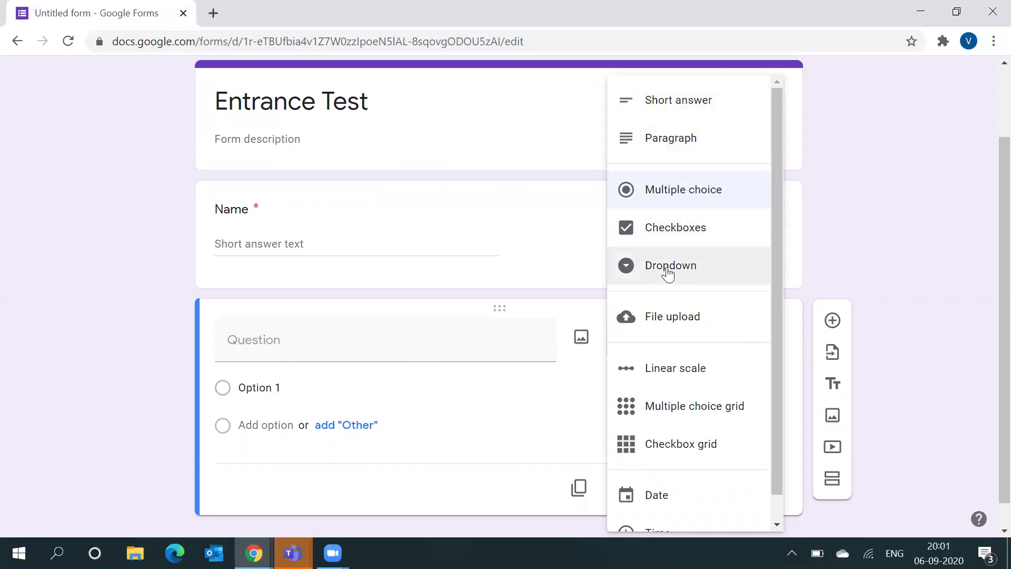
pyautogui.click(736, 194)
pyautogui.click(413, 340)
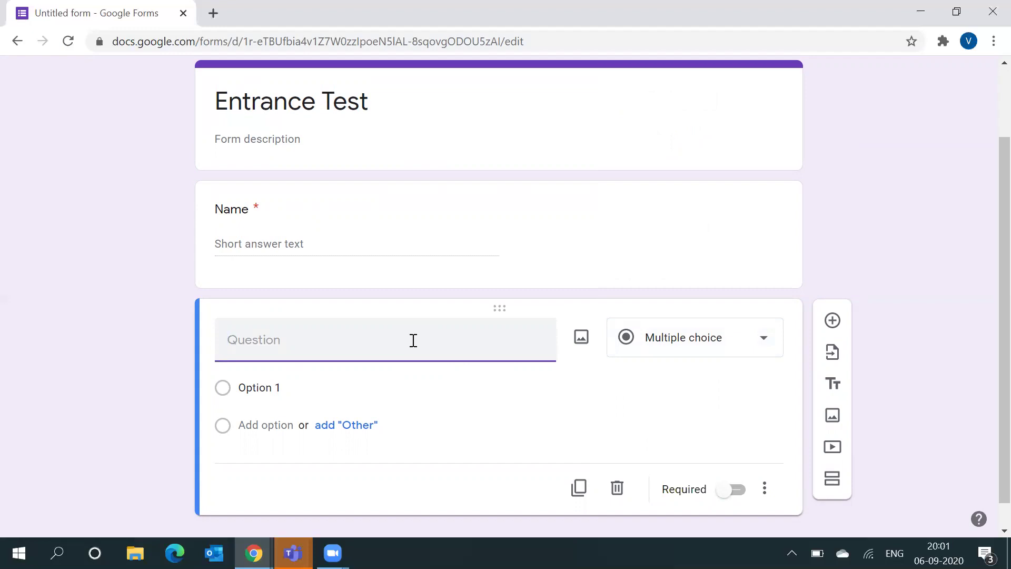
pyautogui.write('What is the nationa')
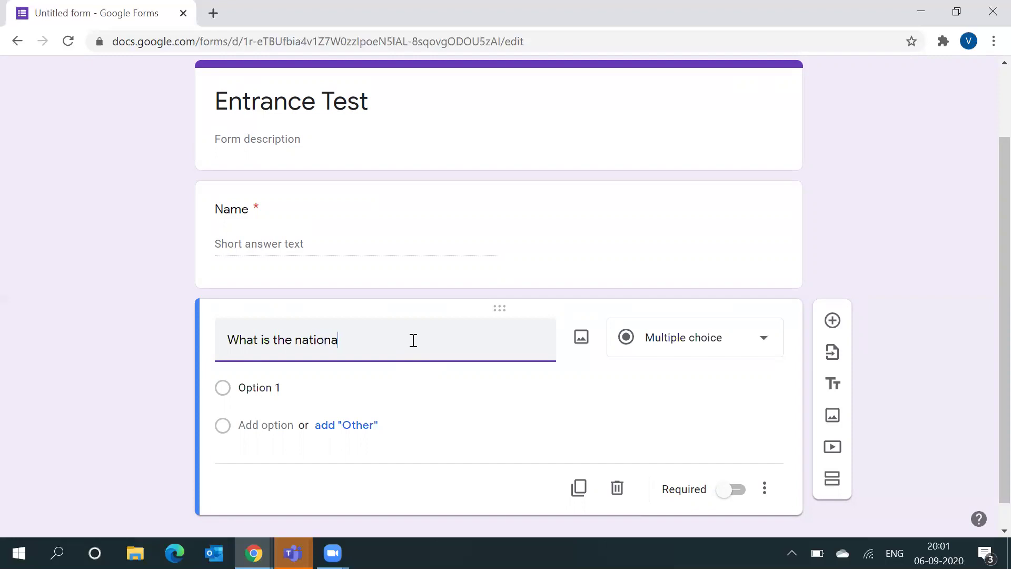
pyautogui.write('l animal of India?')
pyautogui.hotkey('shift', 'Left')
pyautogui.hotkey('shift', 'Left')
pyautogui.hotkey('shift', 'Left')
pyautogui.hotkey('shift', 'Left')
pyautogui.hotkey('shift', 'Left')
pyautogui.hotkey('shift', 'Left')
pyautogui.hotkey('shift', 'Left')
pyautogui.hotkey('shift', 'Left')
pyautogui.hotkey('shift', 'Left')
pyautogui.hotkey('shift', 'Left')
pyautogui.hotkey('shift', 'Left')
pyautogui.hotkey('shift', 'Left')
pyautogui.hotkey('shift', 'Left')
pyautogui.hotkey('shift', 'Left')
pyautogui.hotkey('shift', 'Left')
pyautogui.hotkey('shift', 'Left')
pyautogui.hotkey('shift', 'Left')
pyautogui.hotkey('shift', 'Left')
pyautogui.hotkey('shift', 'Left')
pyautogui.hotkey('shift', 'Left')
pyautogui.hotkey('ctrl', 'c')
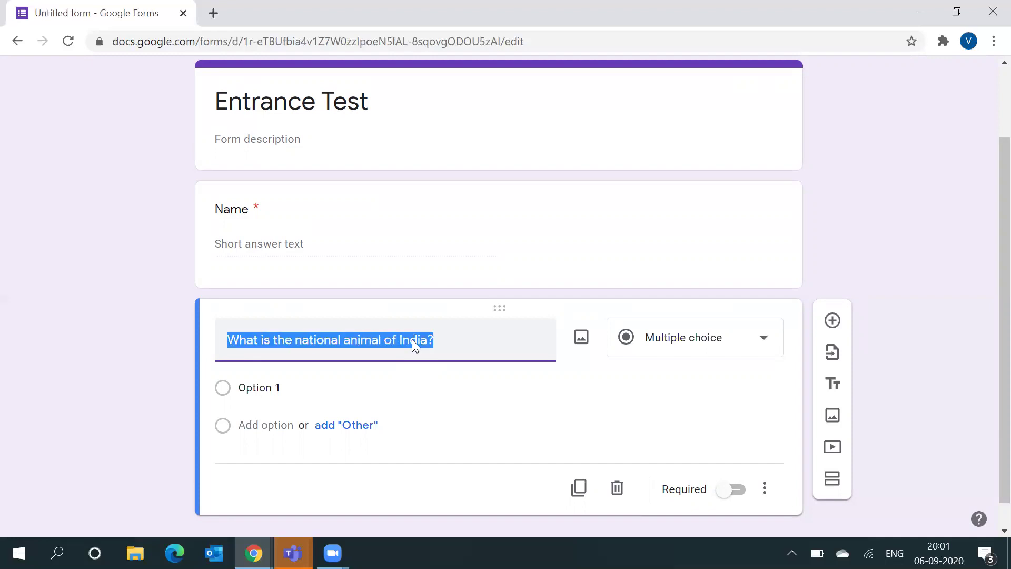
# - Give it the choices Tiger and Cheetah, then add a new blank question
pyautogui.click(298, 393)
pyautogui.press('BackSpace')
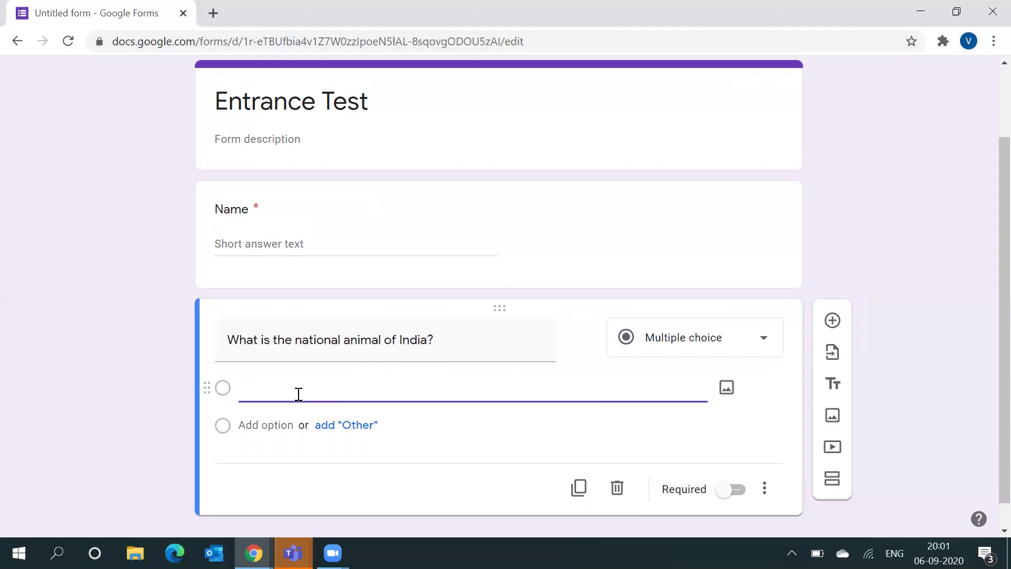
pyautogui.write('Tiger')
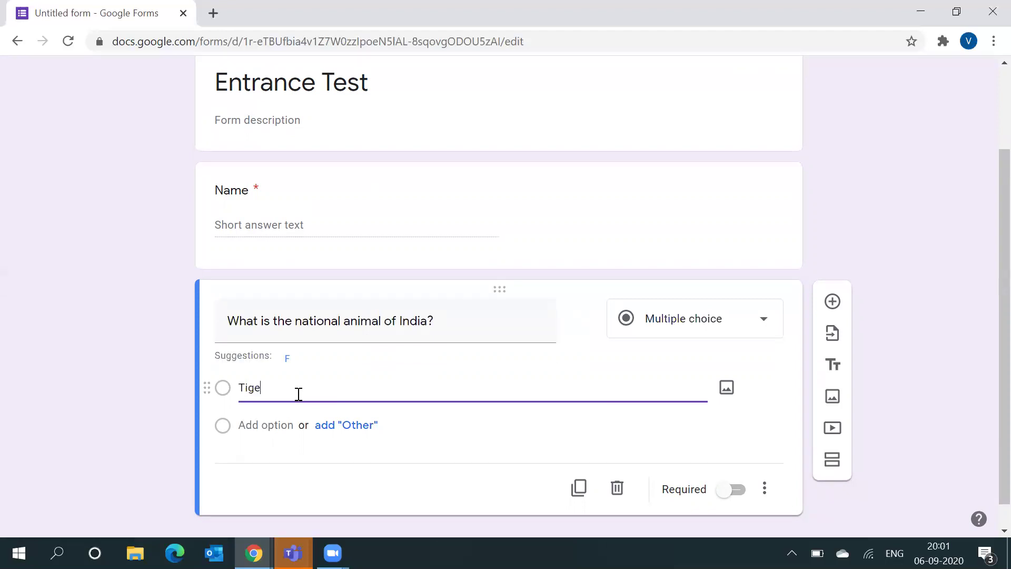
pyautogui.click(265, 430)
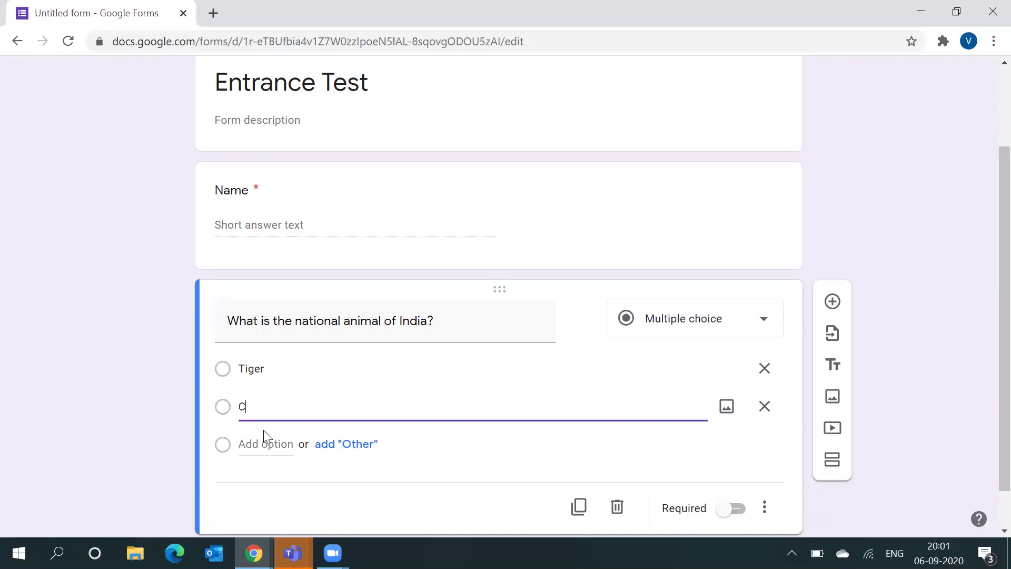
pyautogui.write('Cheetah')
pyautogui.click(831, 302)
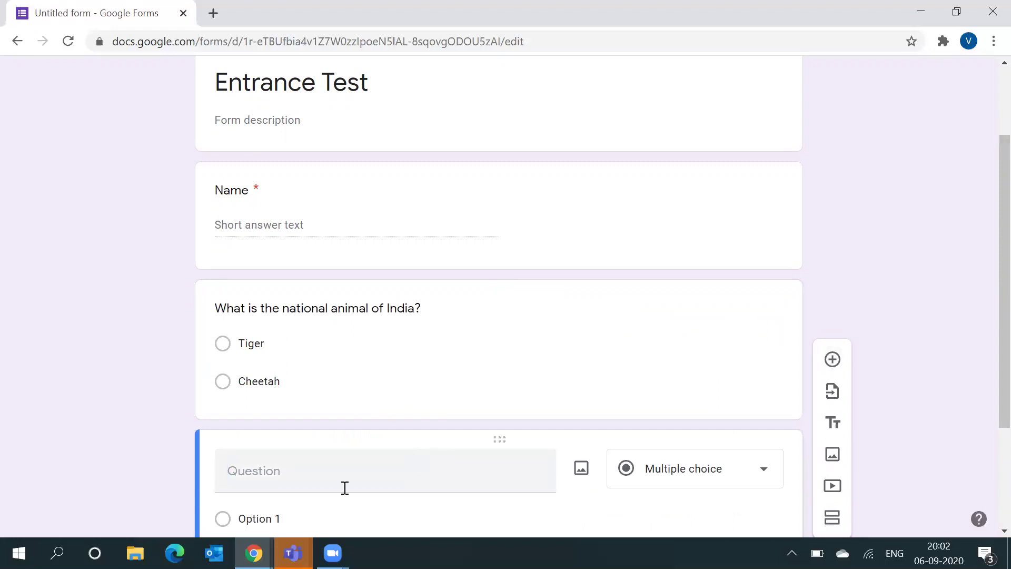
# - Title the new question 'What is the national Flower of India?'
pyautogui.click(358, 471)
pyautogui.hotkey('ctrl', 'v')
pyautogui.click(382, 469)
pyautogui.press('BackSpace')
pyautogui.press('BackSpace')
pyautogui.press('BackSpace')
pyautogui.press('BackSpace')
pyautogui.press('BackSpace')
pyautogui.press('BackSpace')
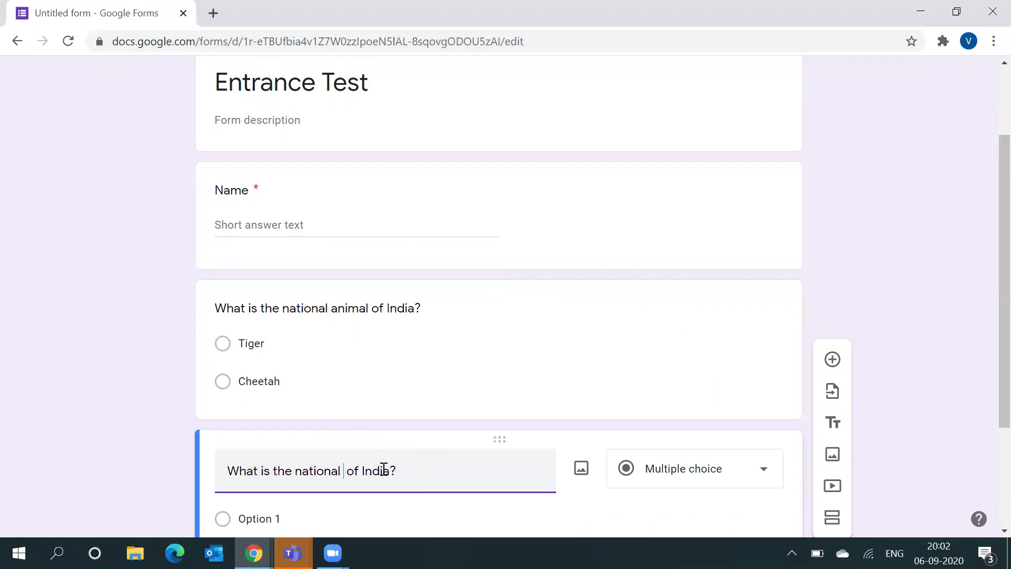
pyautogui.write('F o')
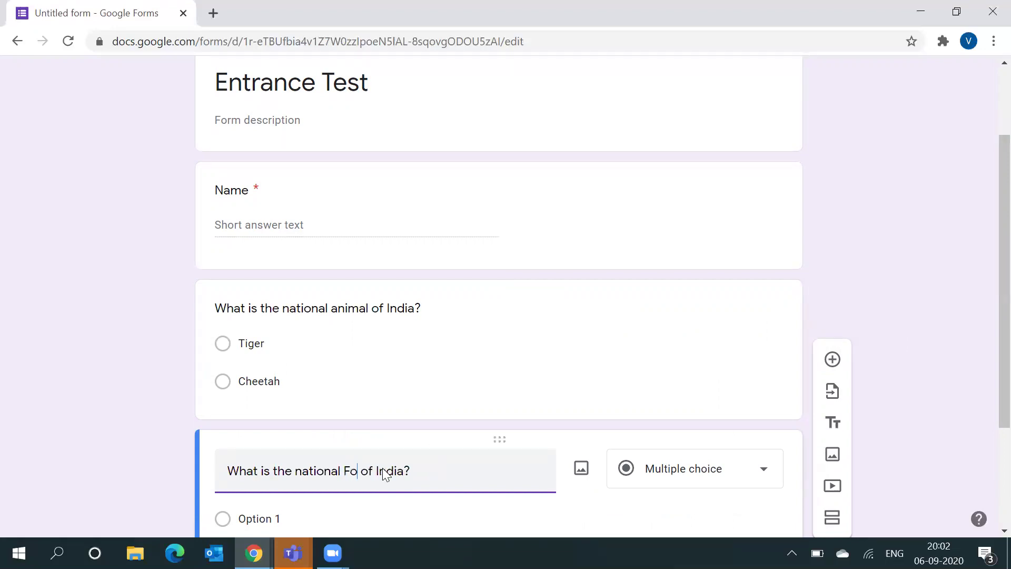
pyautogui.press('BackSpace')
pyautogui.write('lower')
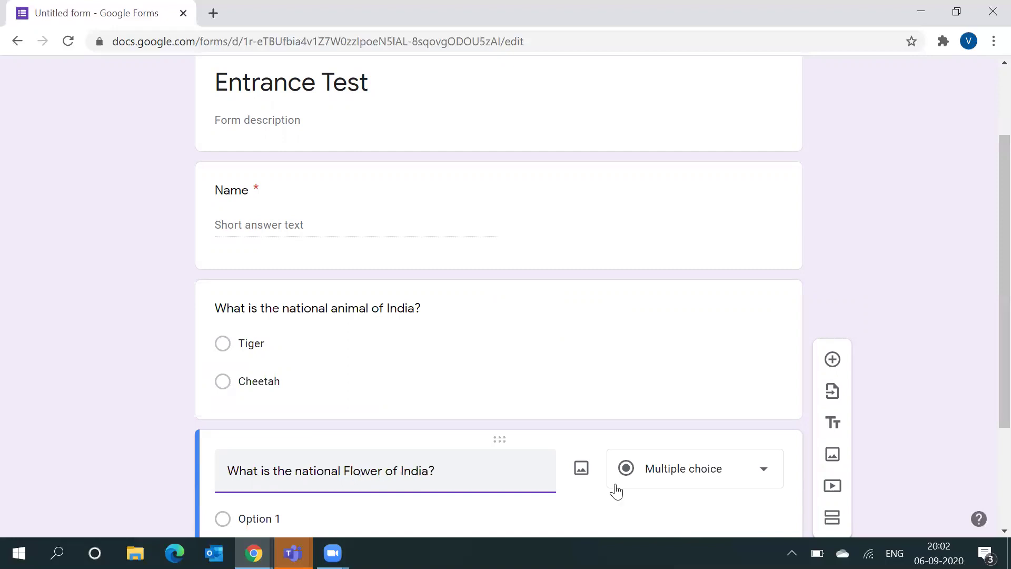
# - Set its answer choices to Rose and Lotus
pyautogui.scroll(-3, 986, 403)
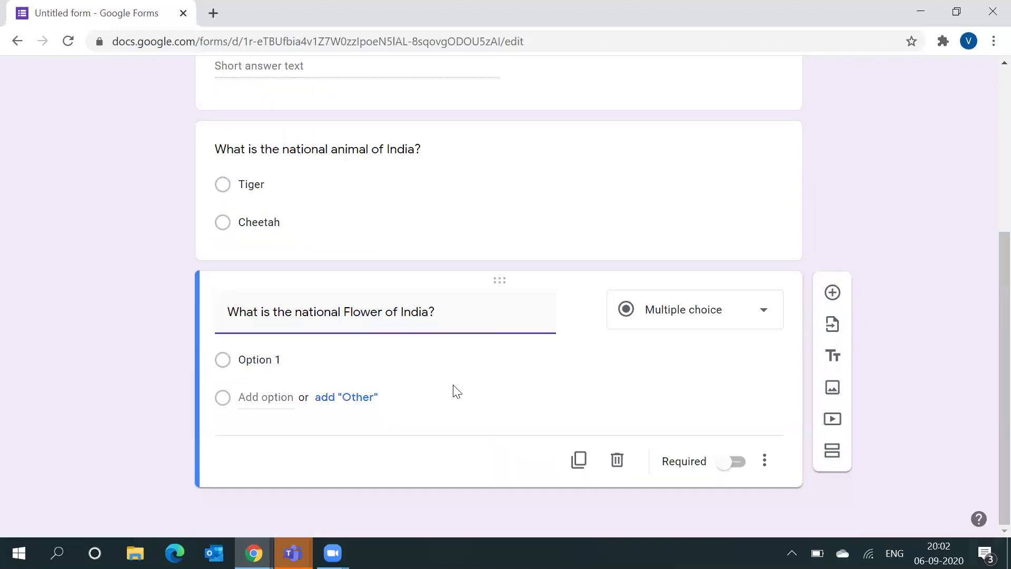
pyautogui.click(349, 351)
pyautogui.press('BackSpace')
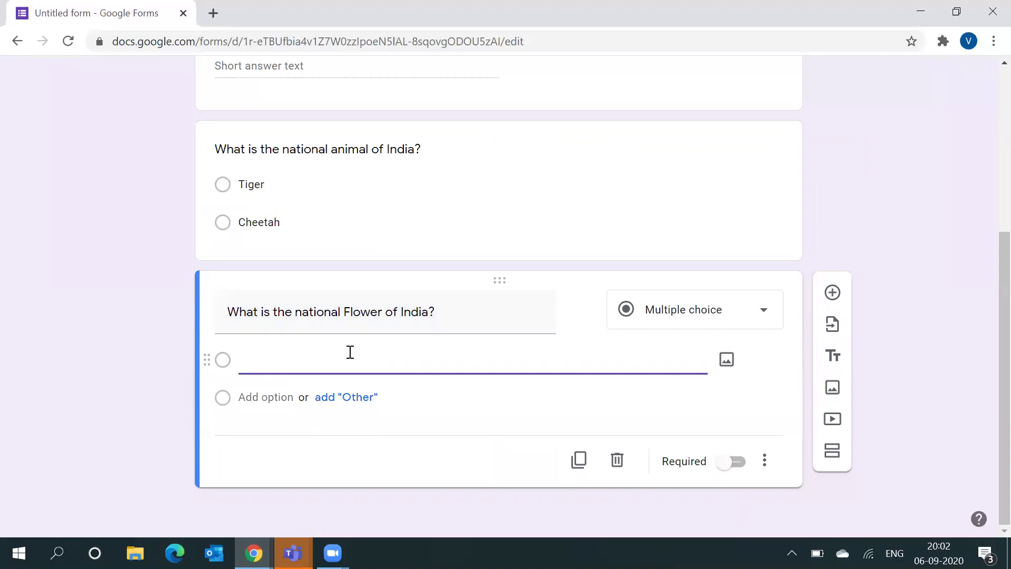
pyautogui.write('Rose')
pyautogui.click(264, 397)
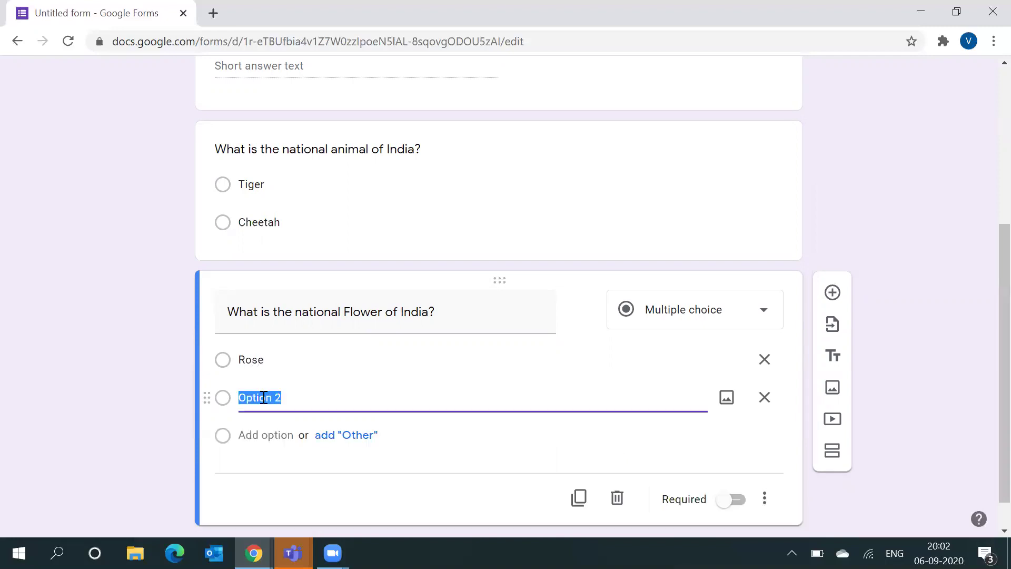
pyautogui.press('BackSpace')
pyautogui.write('Lotus')
pyautogui.scroll(5, 985, 389)
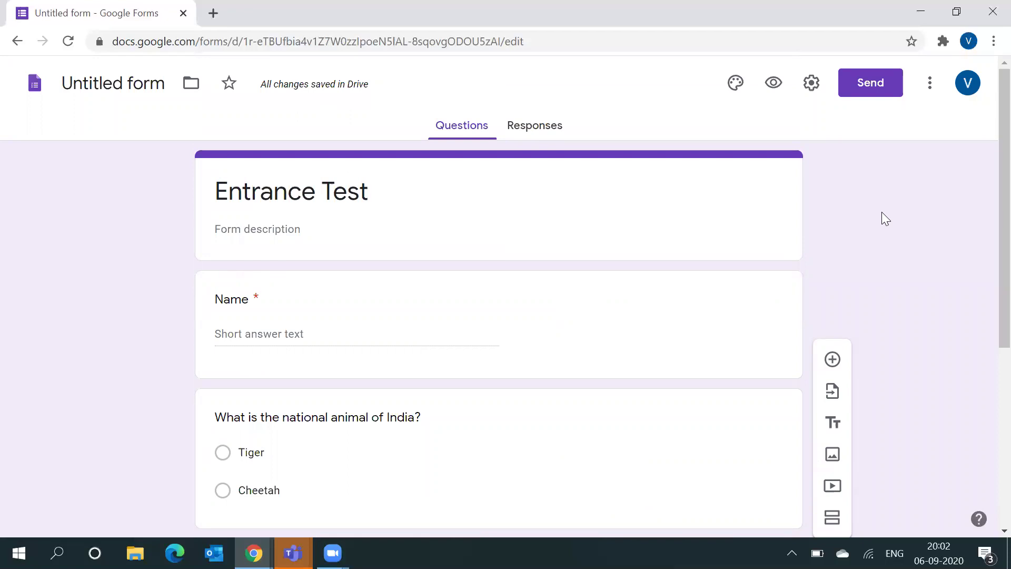
# - In preview, choose Tiger and Rose, enter a respondent name, and submit
pyautogui.click(774, 83)
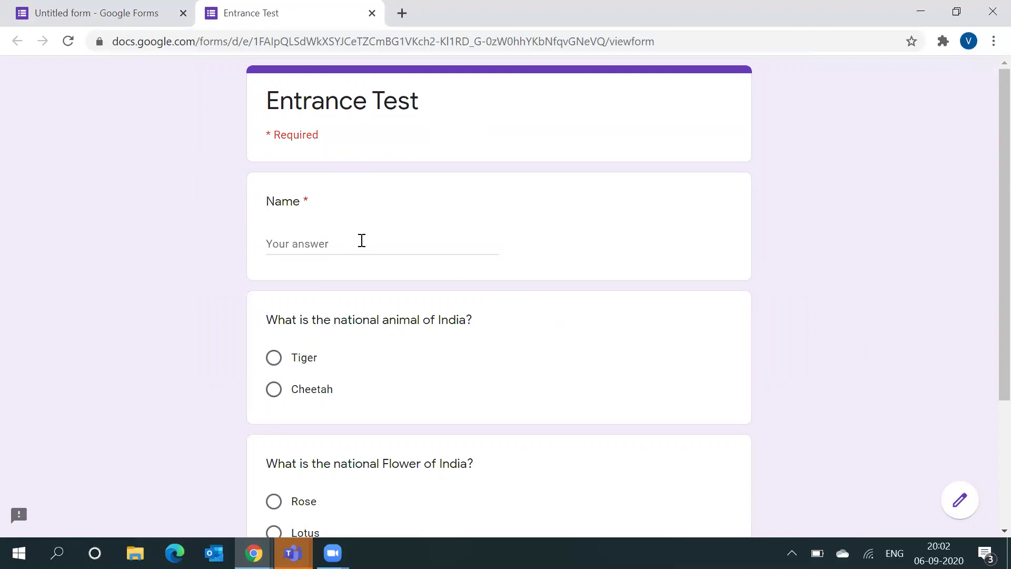
pyautogui.click(274, 357)
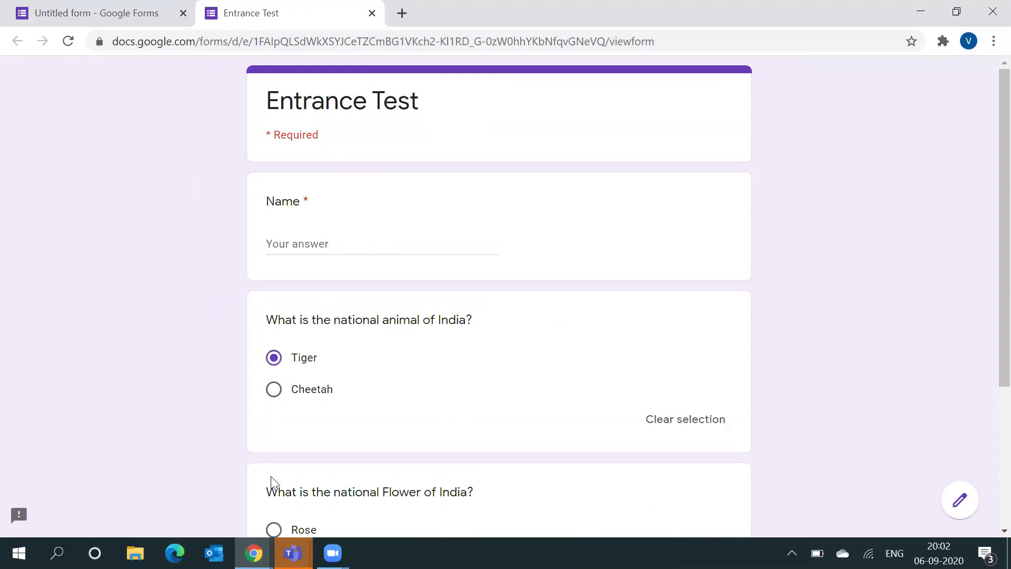
pyautogui.click(274, 529)
pyautogui.scroll(-5, 989, 280)
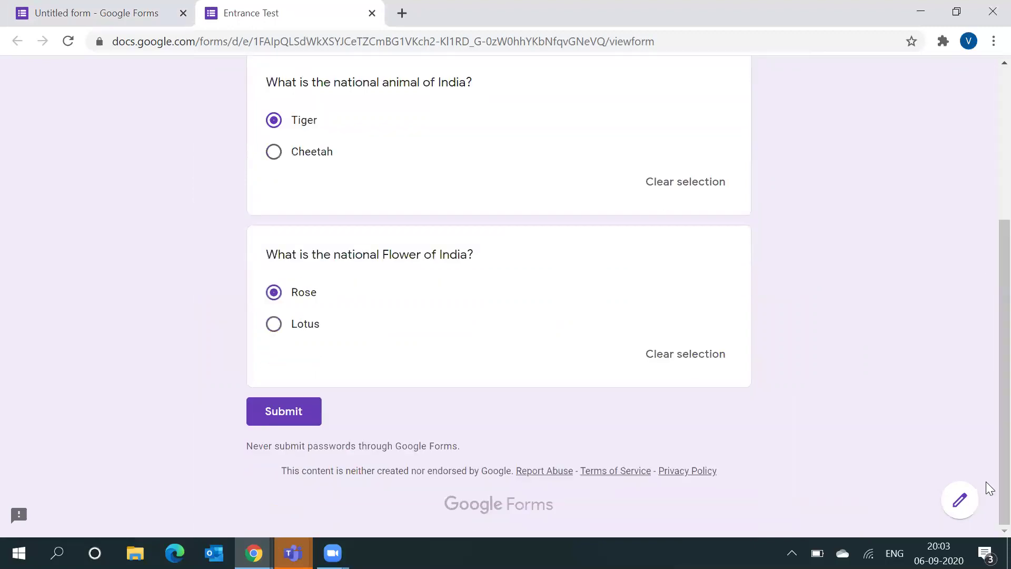
pyautogui.click(299, 413)
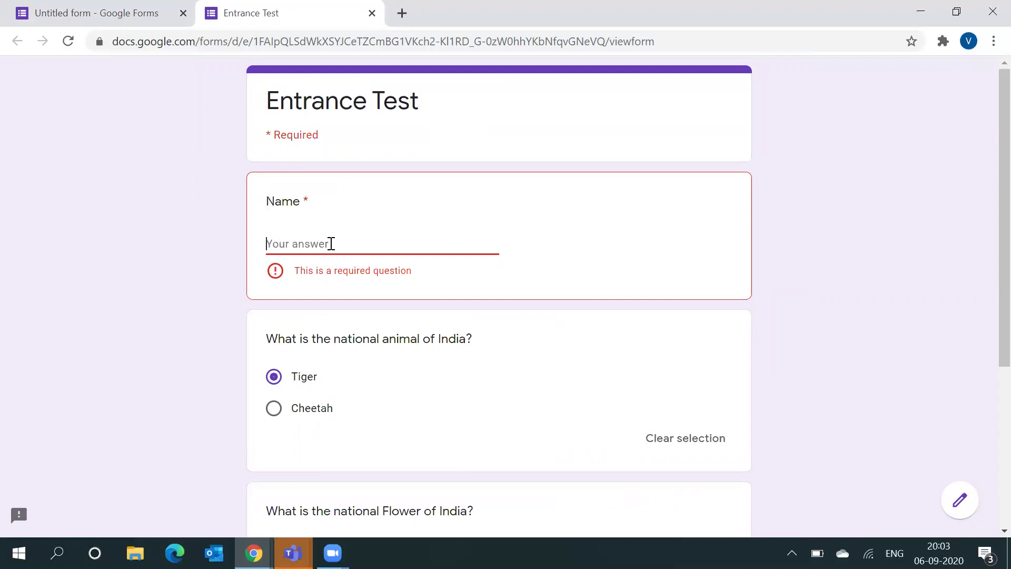
pyautogui.write('Sidhant')
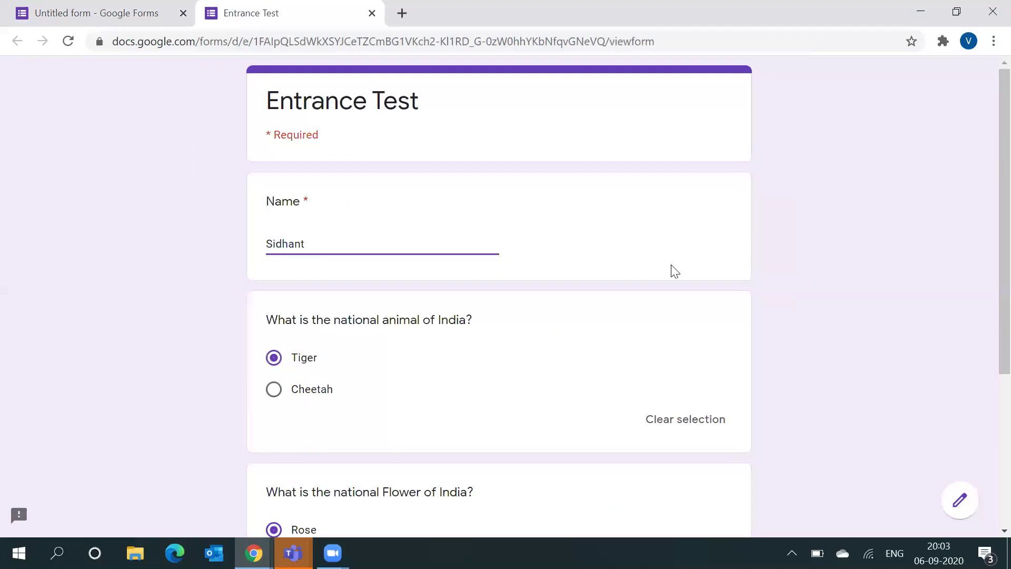
pyautogui.scroll(-5, 988, 449)
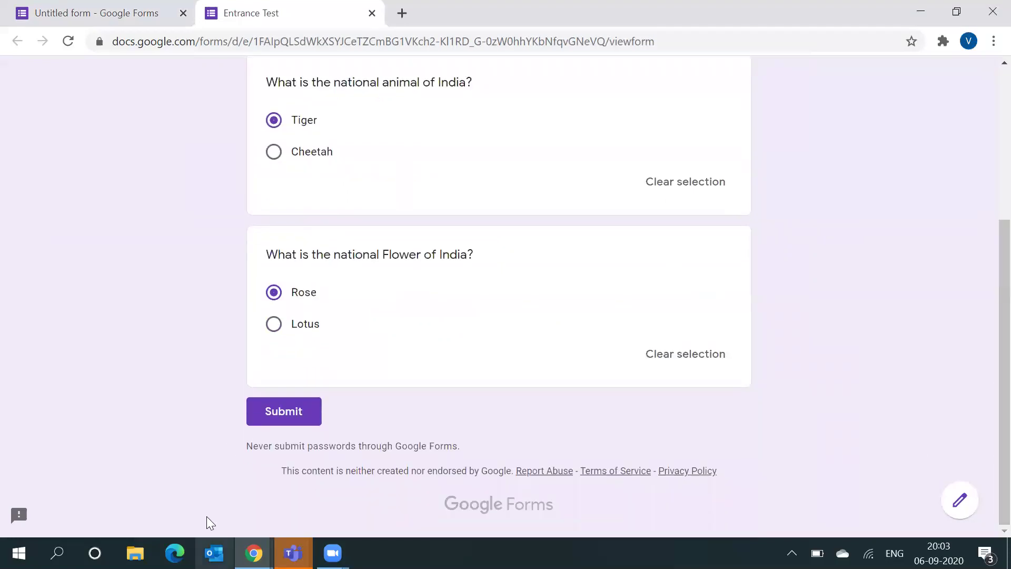
pyautogui.click(261, 416)
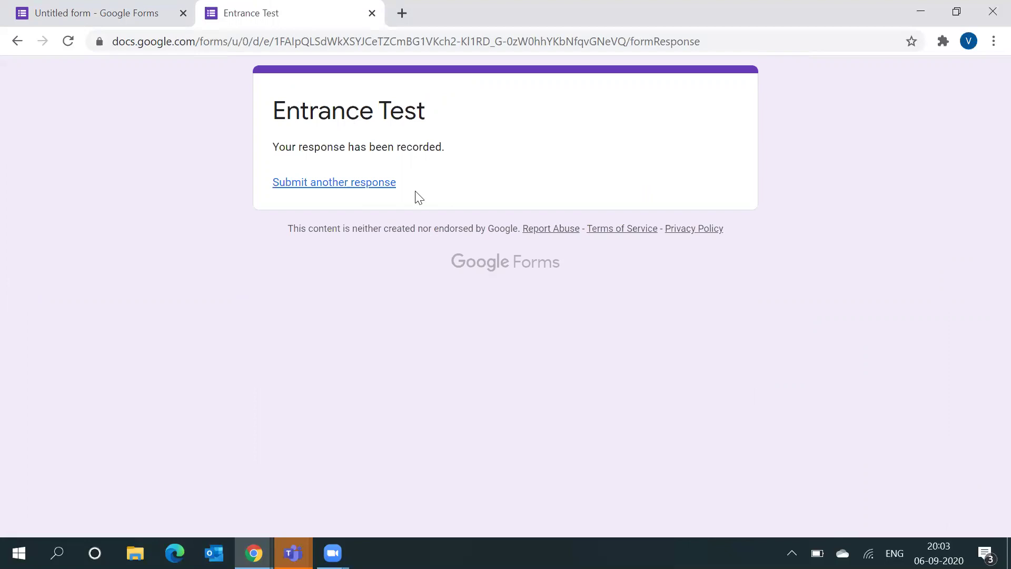
# - Submit a second preview response with another name, Cheetah and Lotus, then return to the editor
pyautogui.click(162, 9)
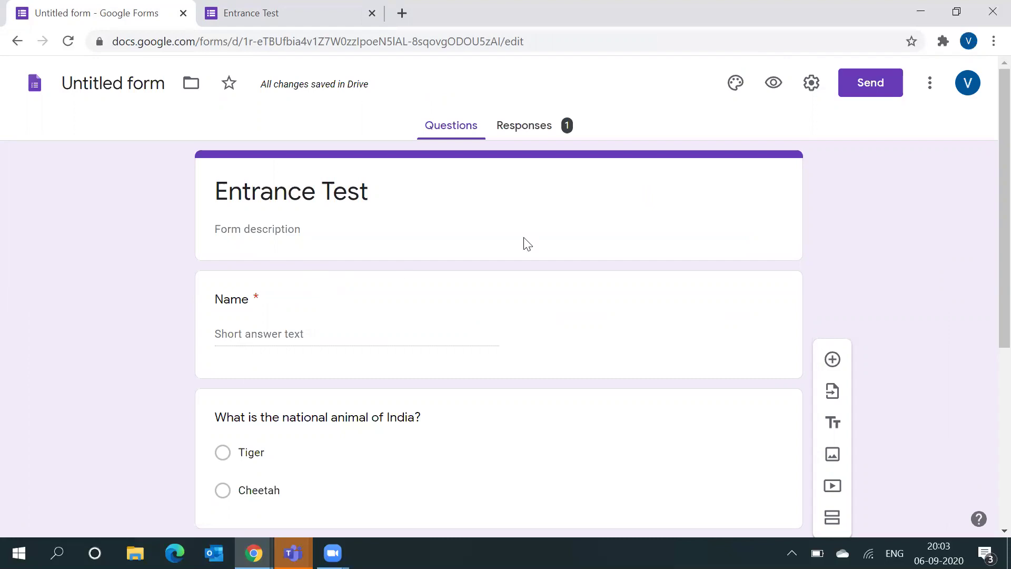
pyautogui.click(774, 89)
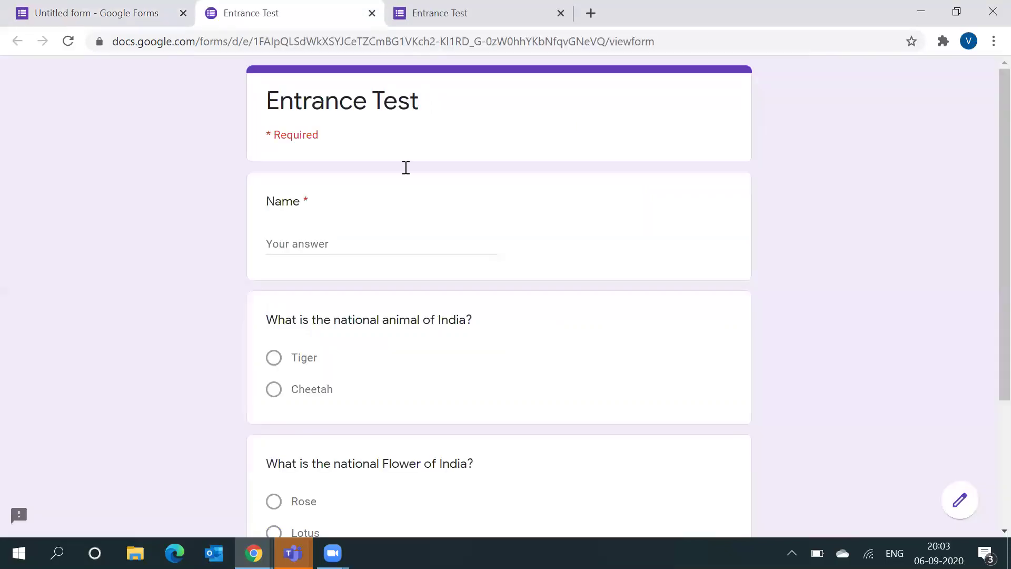
pyautogui.click(310, 239)
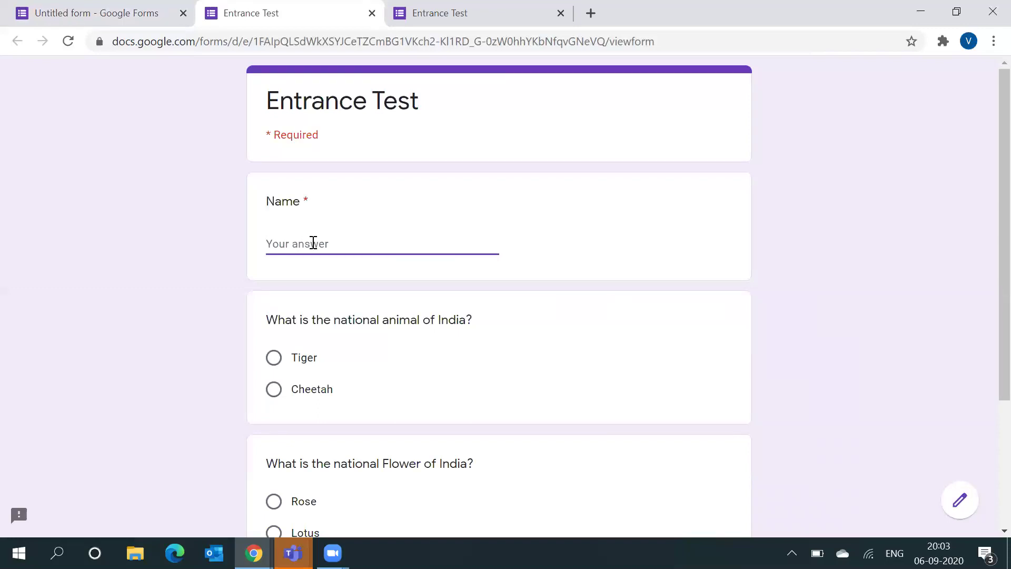
pyautogui.write('Vedant')
pyautogui.click(273, 392)
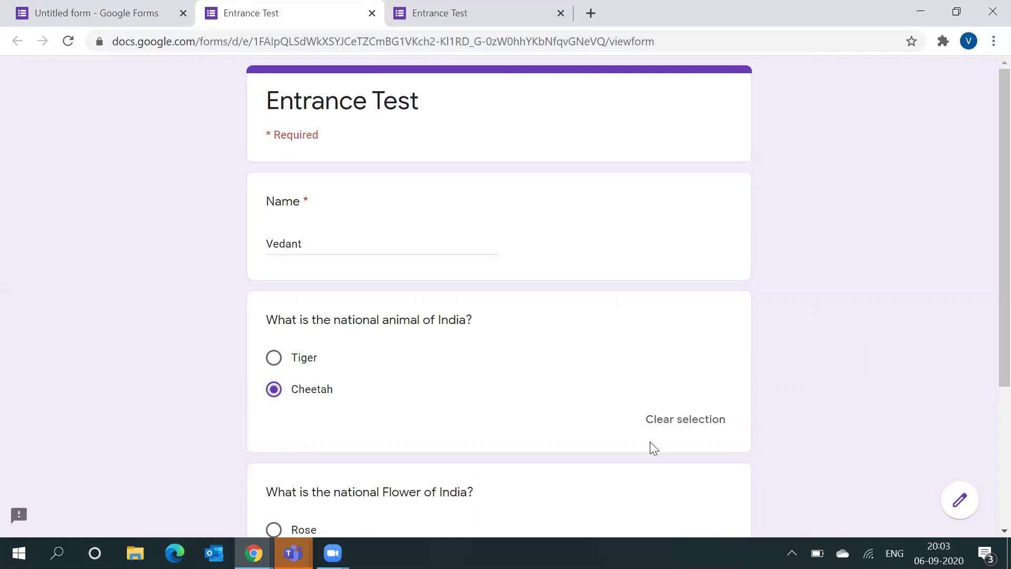
pyautogui.scroll(-3, 986, 343)
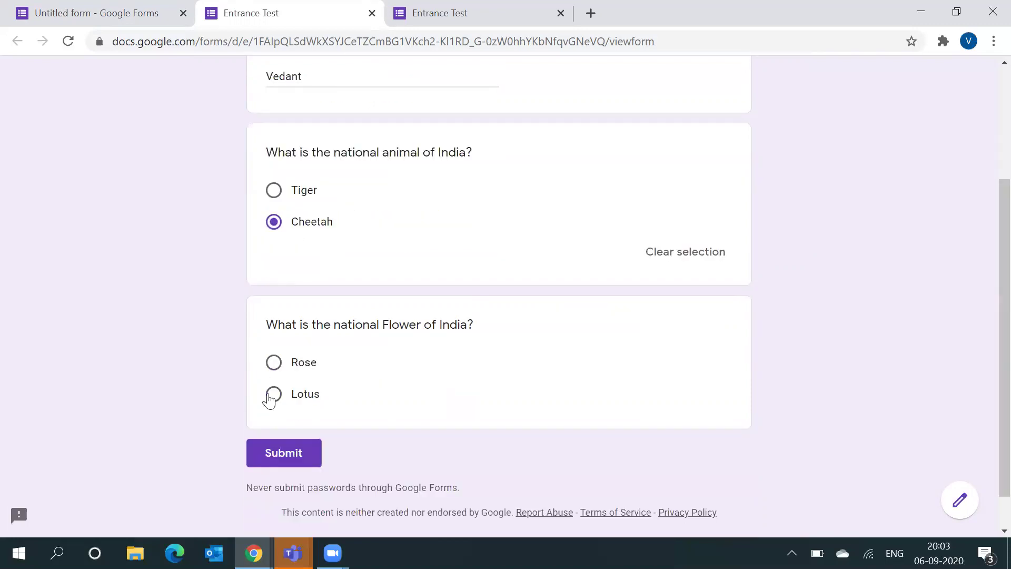
pyautogui.click(273, 396)
pyautogui.click(295, 480)
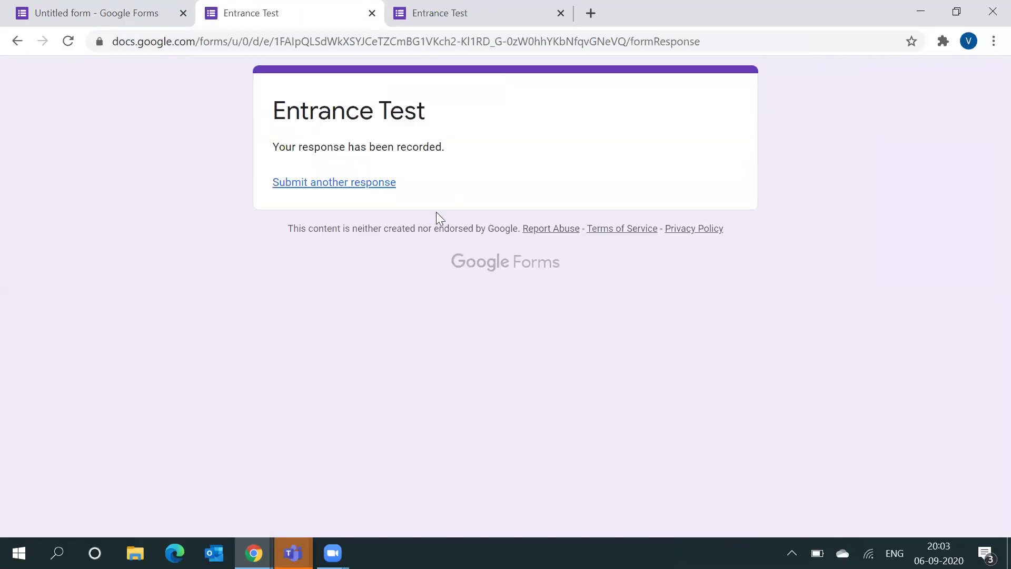
pyautogui.click(103, 14)
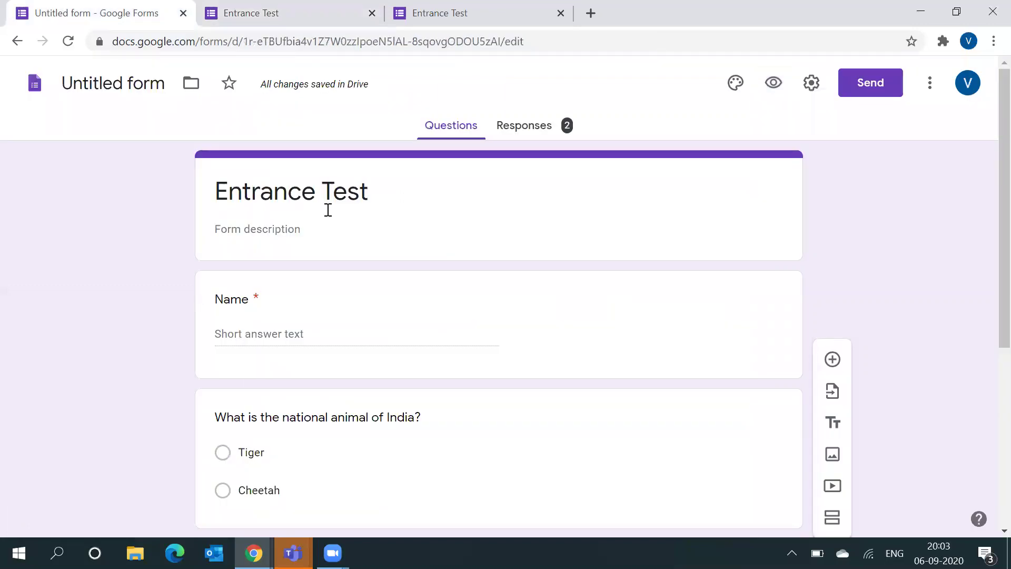
# - Look over the Responses Summary for the two submissions
pyautogui.click(548, 132)
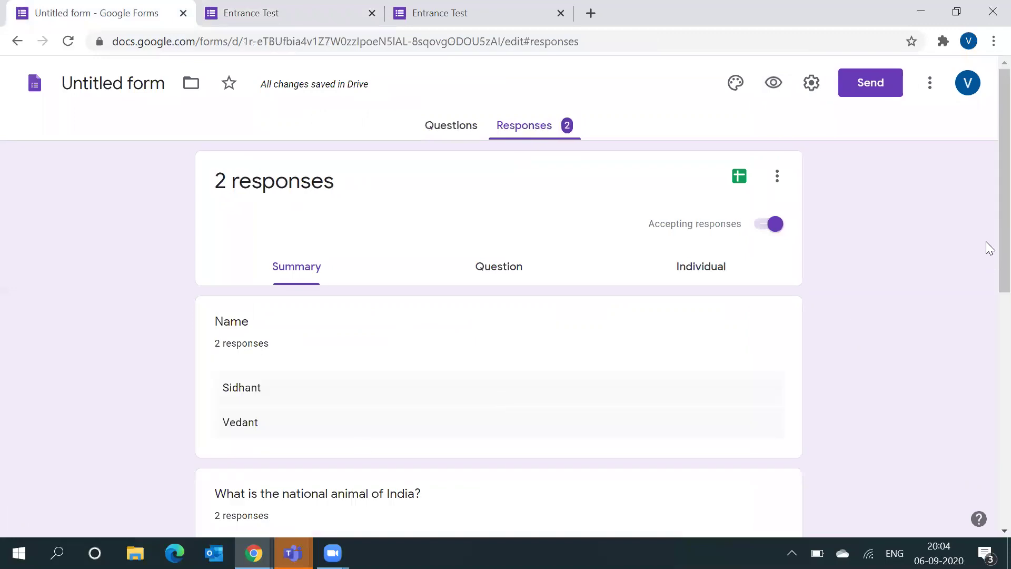
pyautogui.scroll(-7, 988, 316)
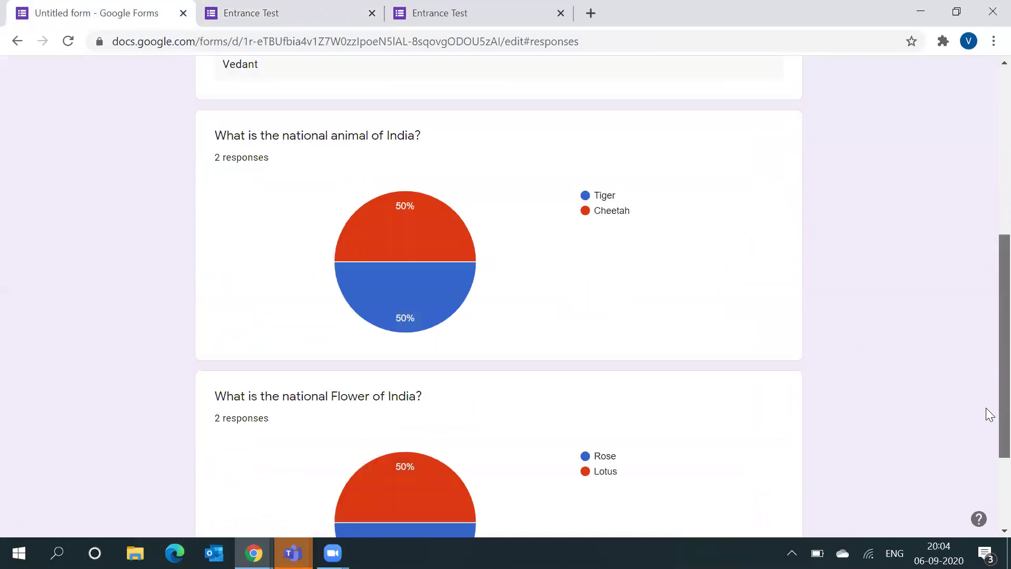
pyautogui.scroll(-3, 990, 414)
pyautogui.scroll(10, 988, 226)
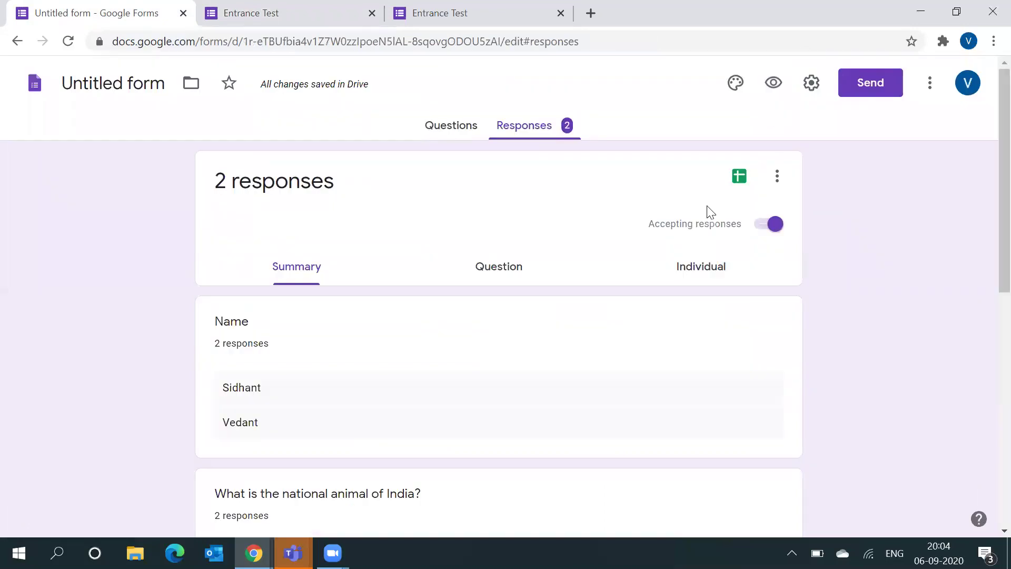
# - Review response 1 in the Individual view, then move on to response 2 of 2
pyautogui.click(679, 271)
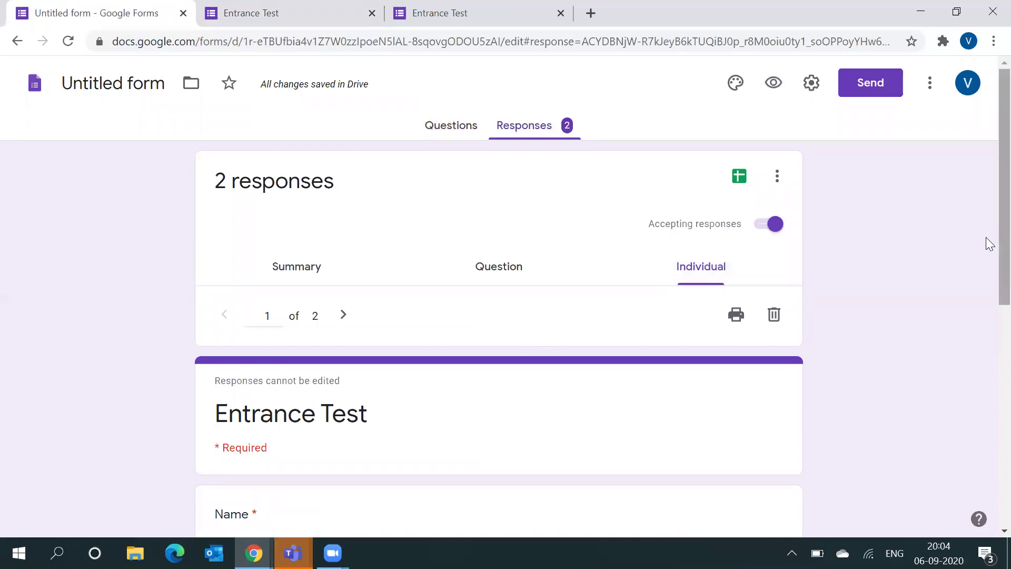
pyautogui.scroll(-4, 988, 321)
pyautogui.scroll(-3, 979, 421)
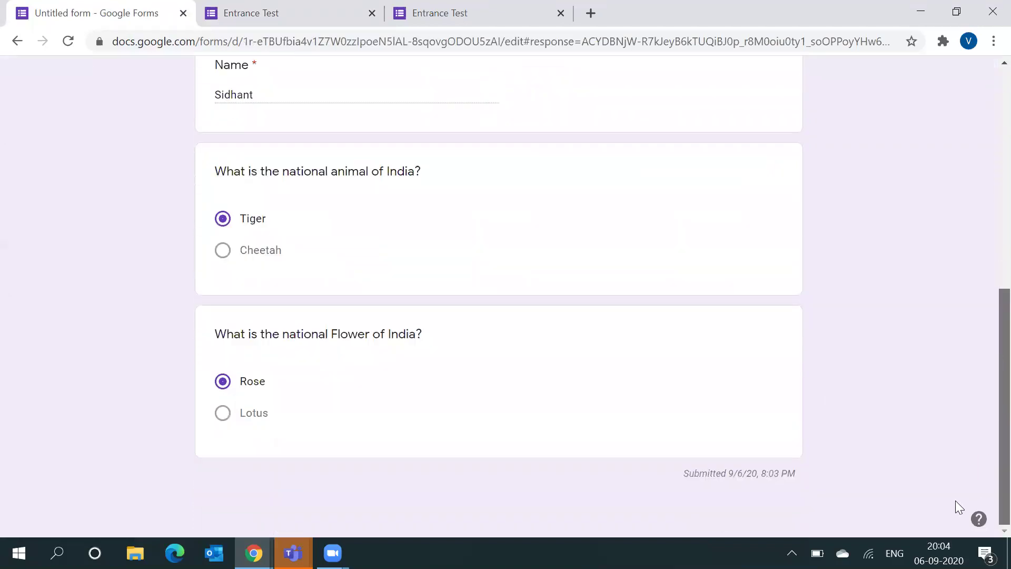
pyautogui.scroll(5, 986, 377)
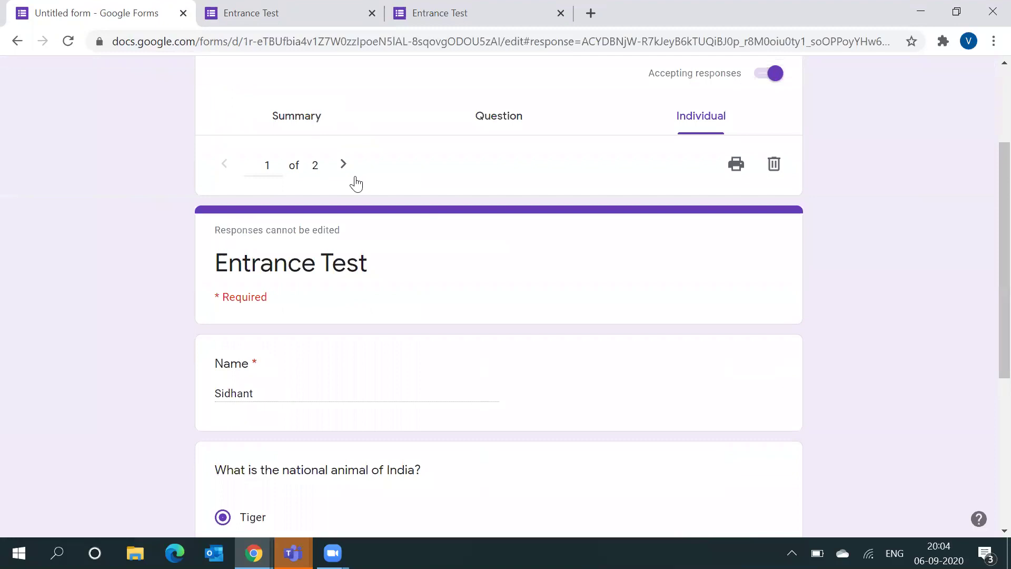
pyautogui.click(344, 166)
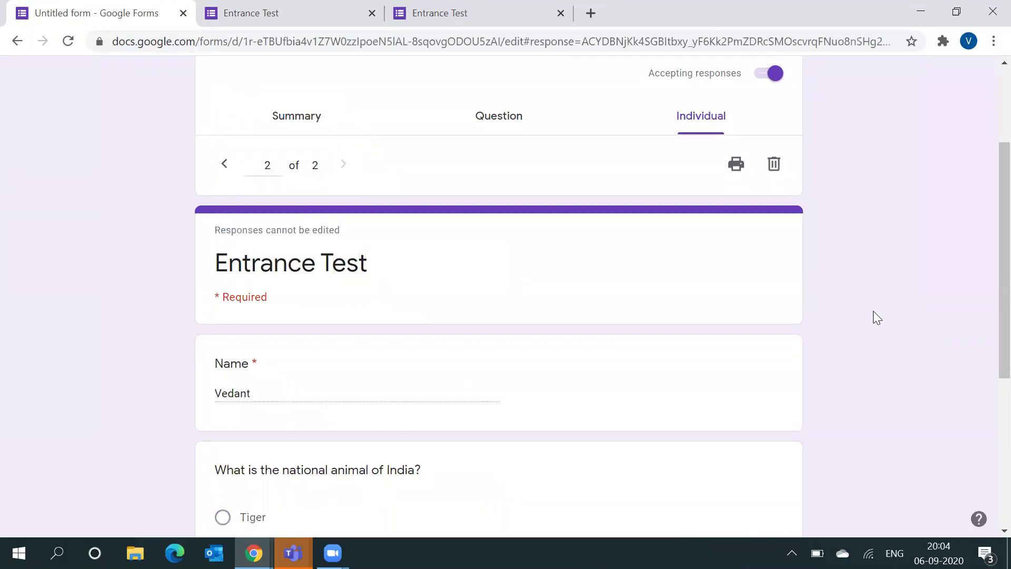
pyautogui.scroll(-5, 986, 323)
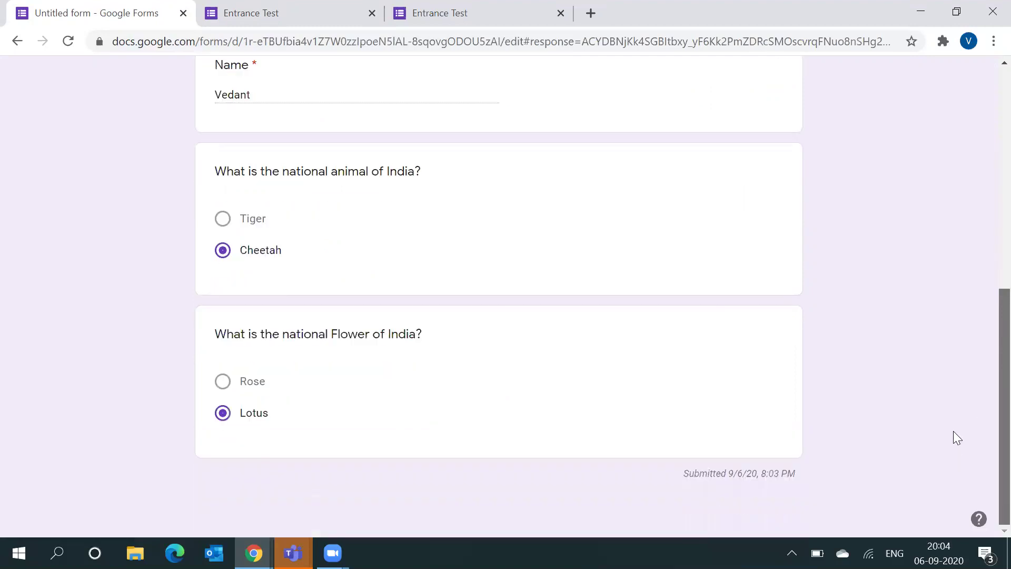
pyautogui.scroll(8, 986, 305)
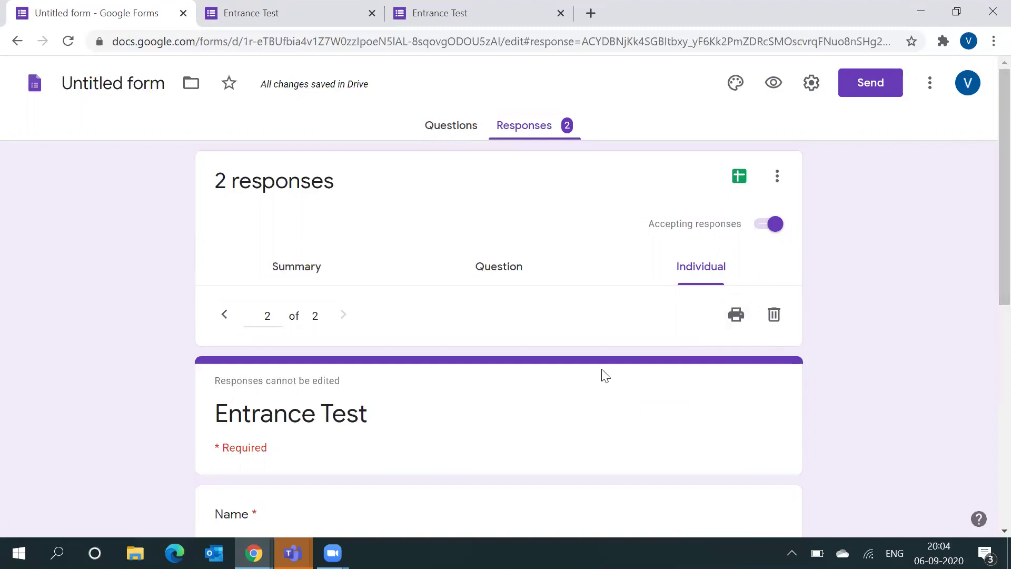
pyautogui.click(777, 176)
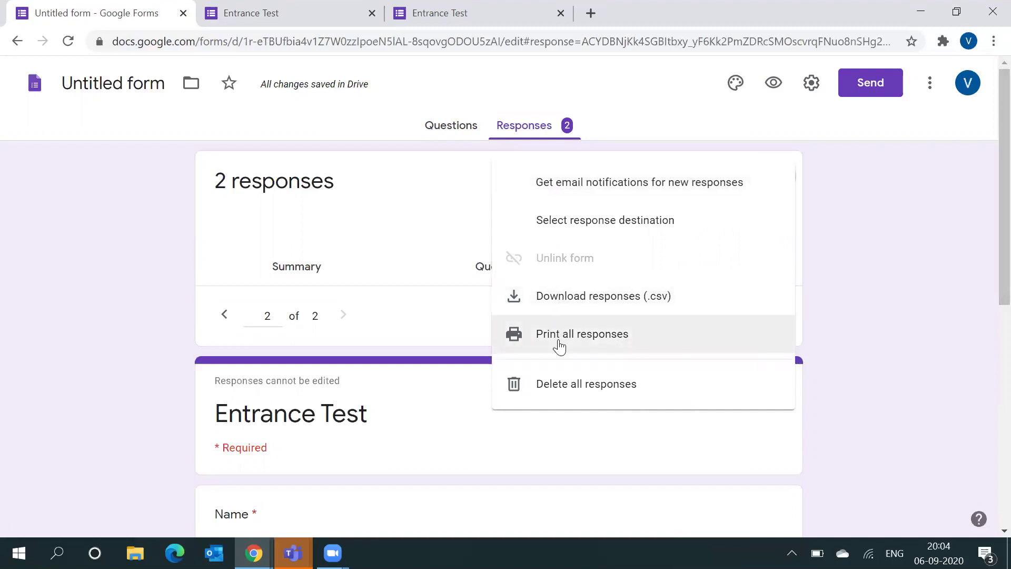
# - Download the responses as a CSV zip and open it in 7-Zip
pyautogui.click(613, 294)
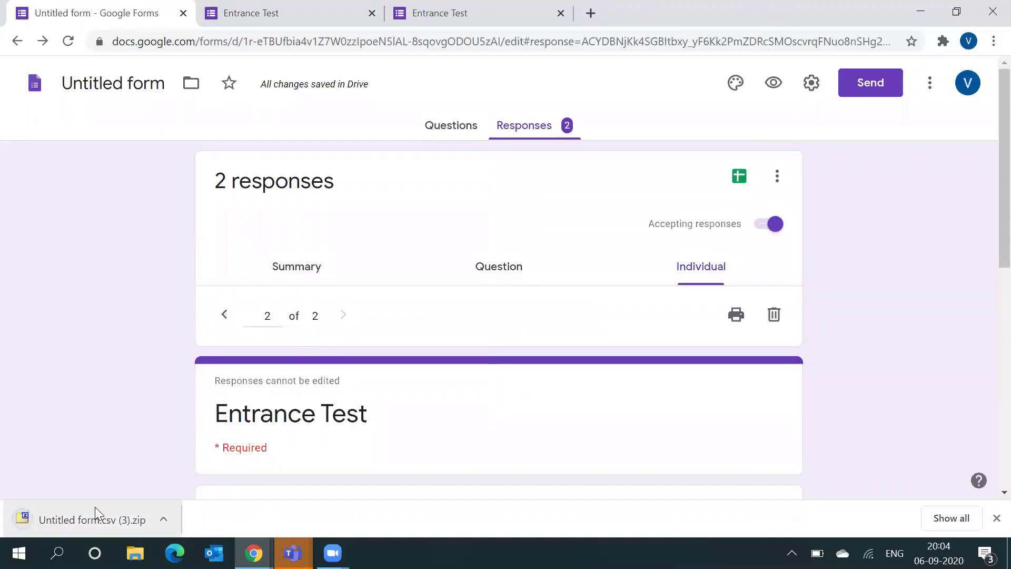
pyautogui.click(95, 507)
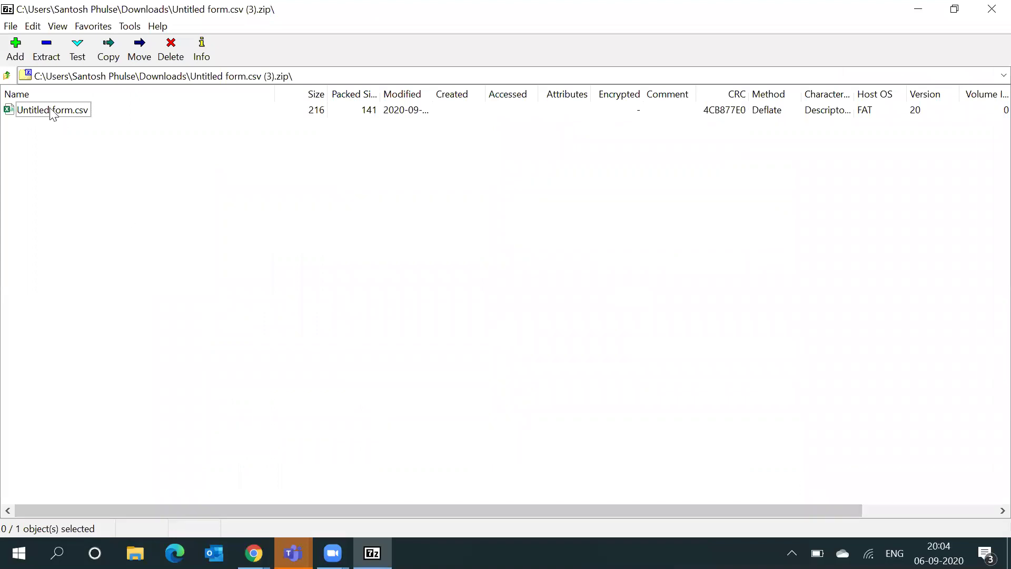
# - Open Untitled form.csv from the downloaded responses archive so it loads in Excel
pyautogui.doubleClick(52, 110)
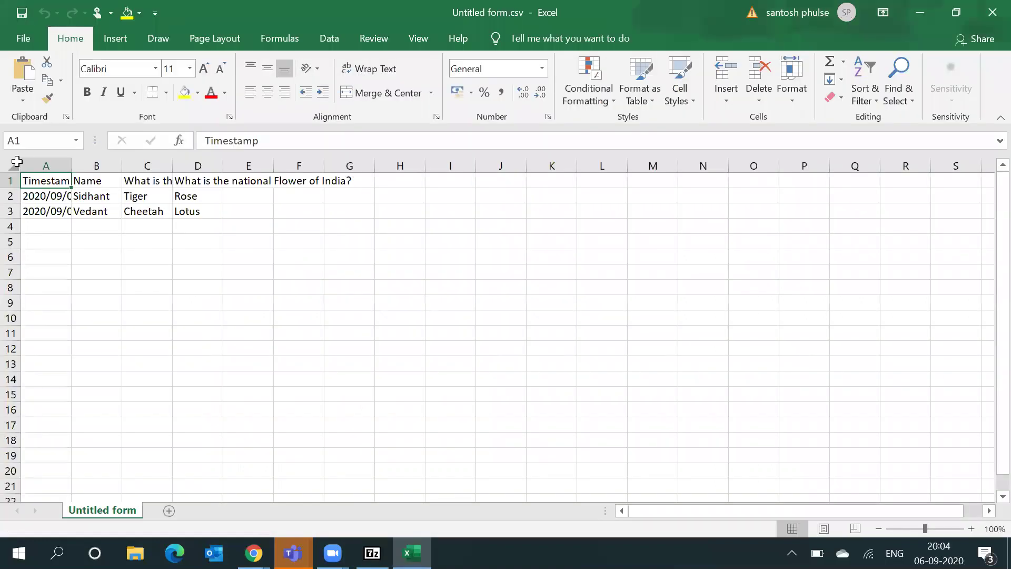
# - Select the whole worksheet and AutoFit all columns to show the response data in full
pyautogui.click(9, 165)
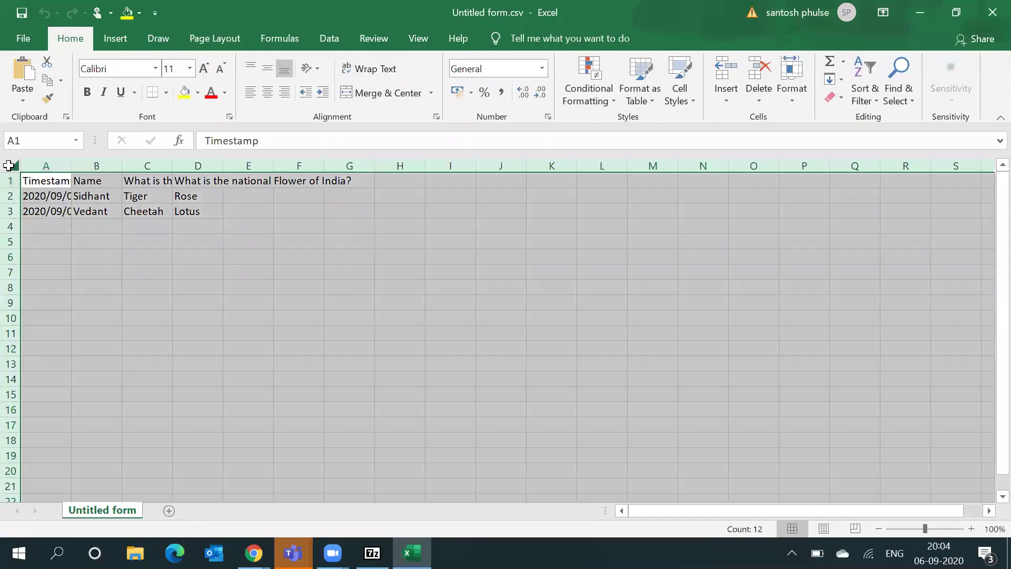
pyautogui.doubleClick(66, 166)
pyautogui.moveTo(70, 303); pyautogui.dragTo(221, 224)
pyautogui.click(221, 225)
# - Review the Tiger/Rose and Cheetah/Lotus answers in columns C and D
pyautogui.click(290, 231)
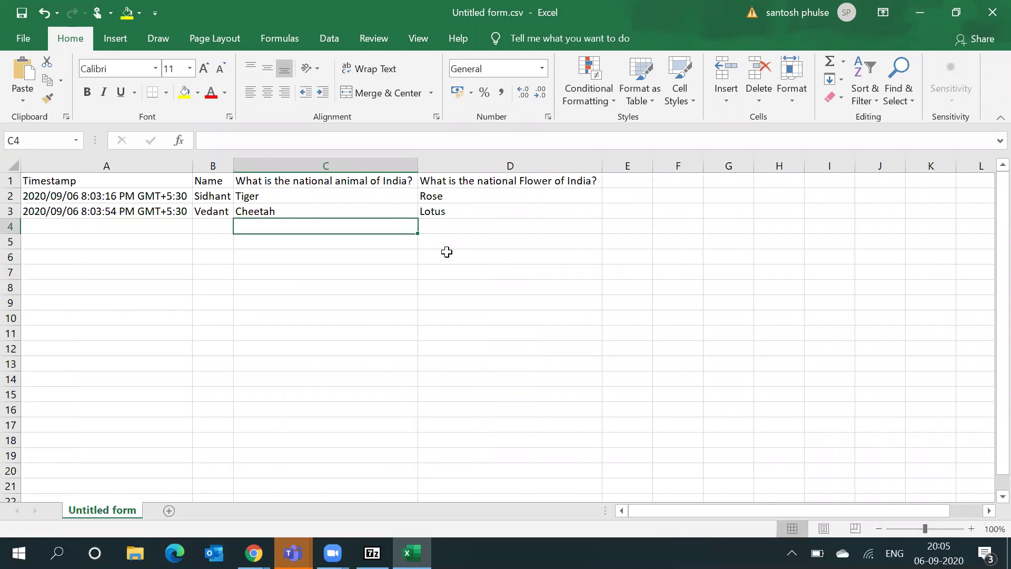
pyautogui.click(469, 215)
pyautogui.click(469, 228)
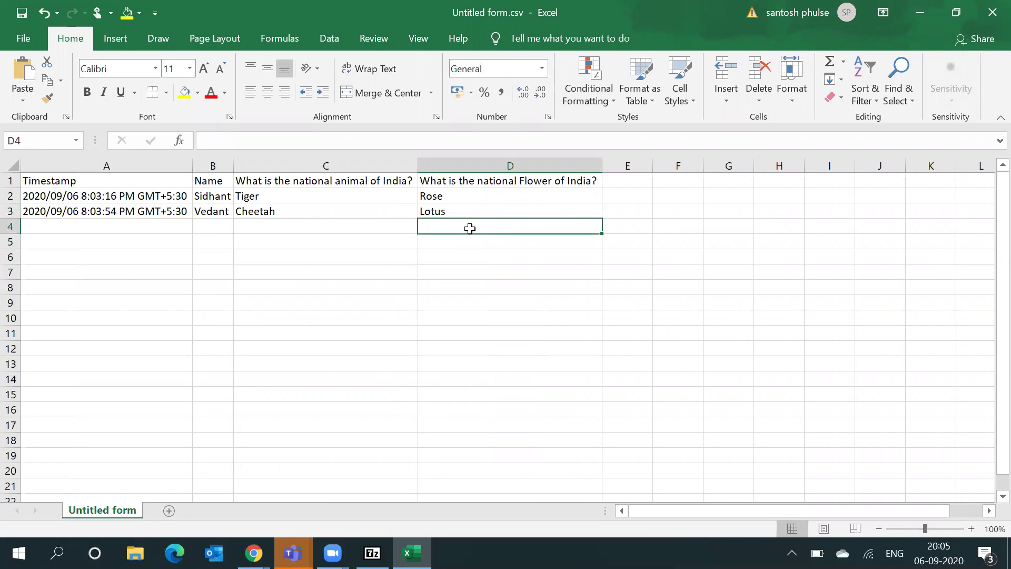
# - Close Untitled form.csv in Excel without saving the changes
pyautogui.click(988, 15)
pyautogui.click(489, 296)
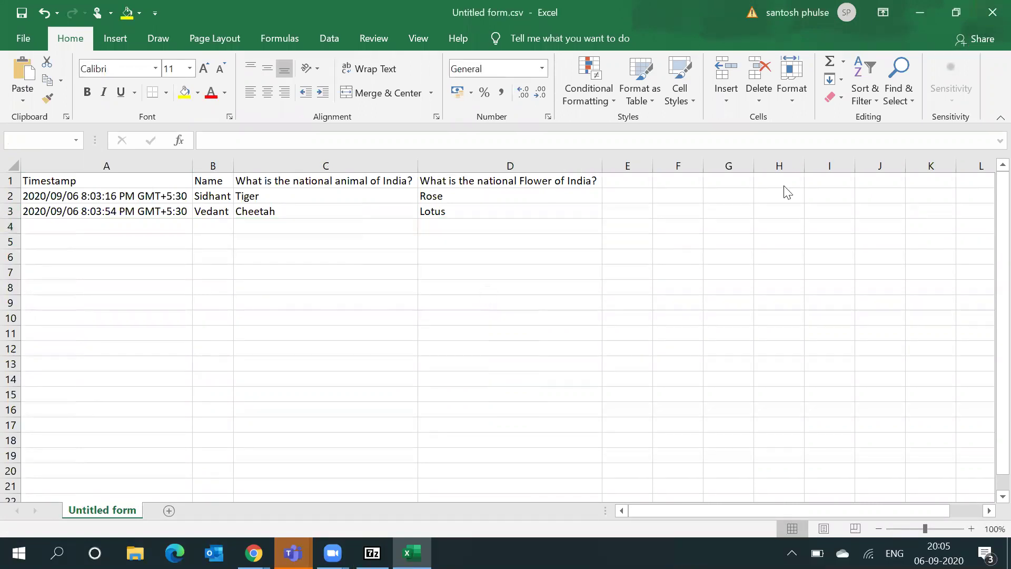
# - Close 7-Zip, return to the Questions tab, then copy the form's shortened forms.gle share link
pyautogui.click(990, 9)
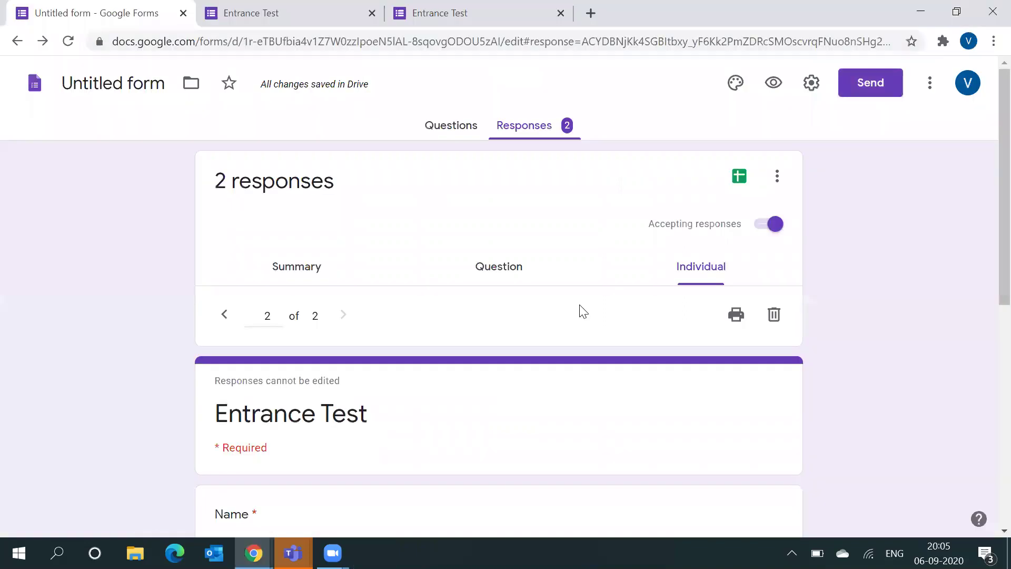
pyautogui.click(448, 136)
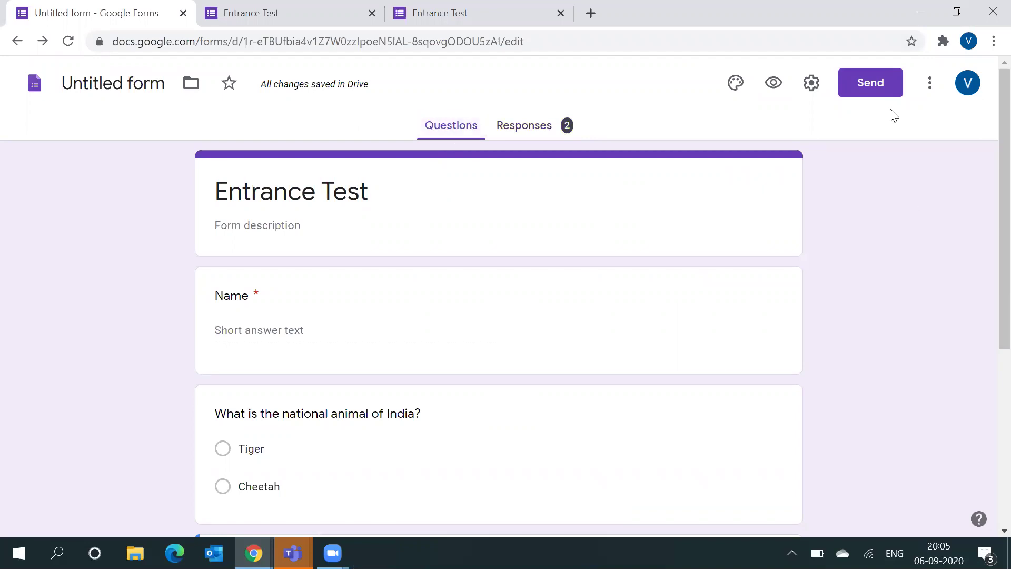
pyautogui.click(880, 91)
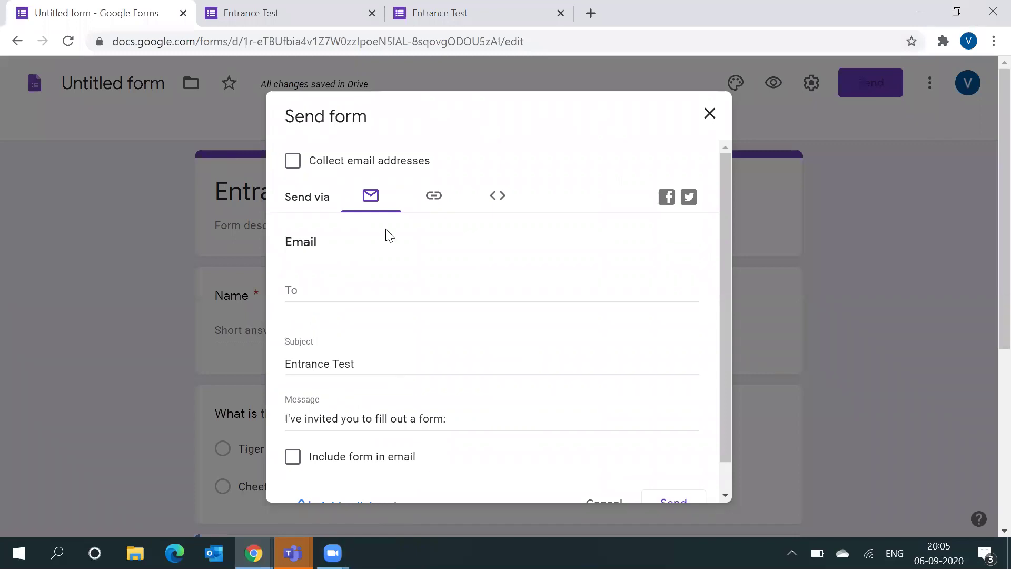
pyautogui.click(441, 203)
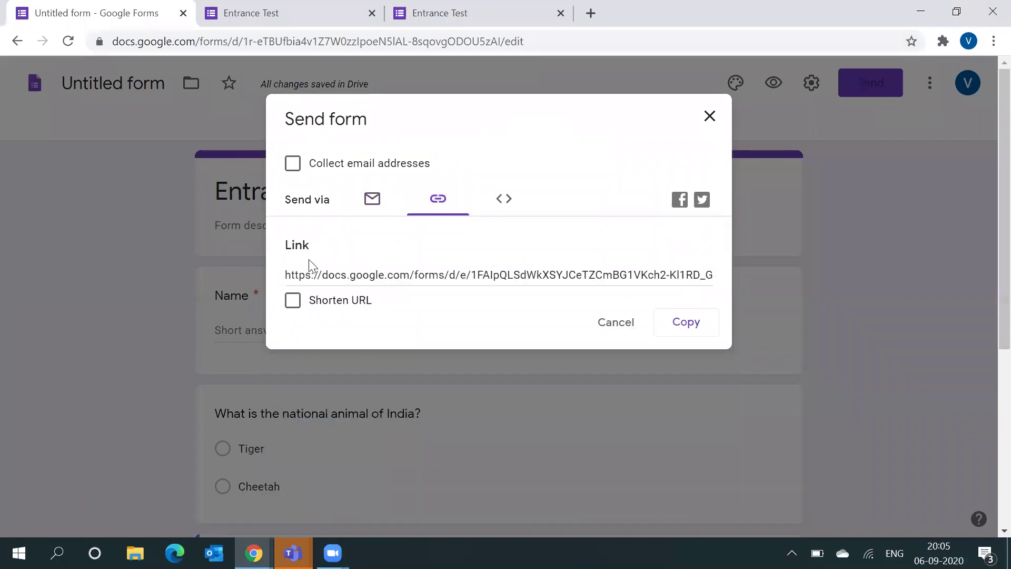
pyautogui.click(293, 301)
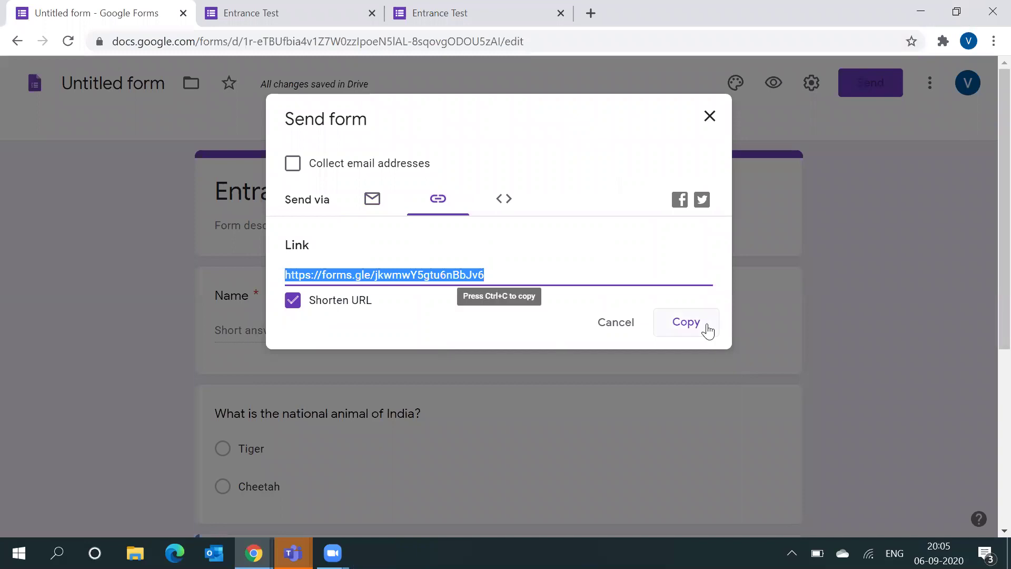
pyautogui.click(685, 323)
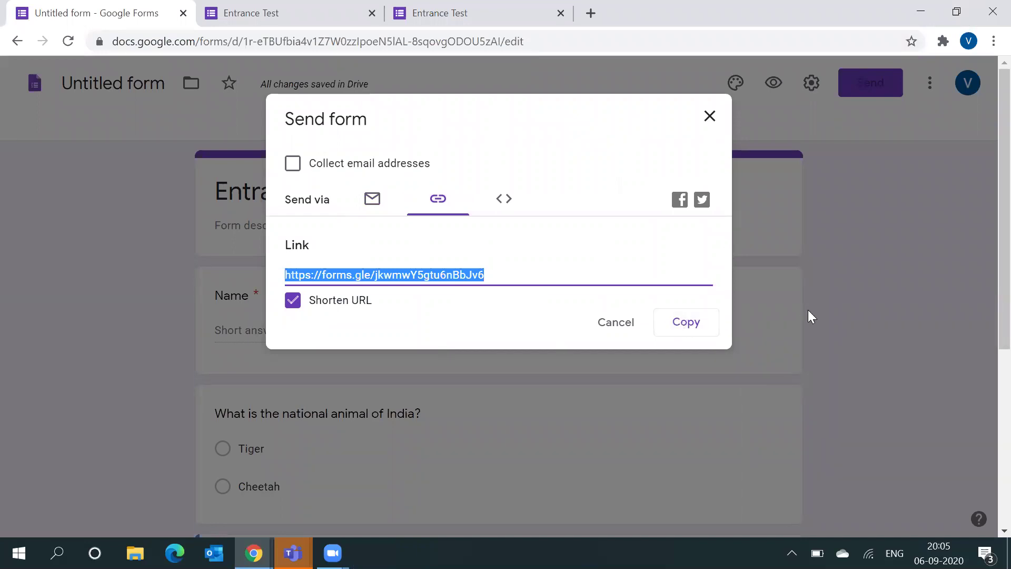
pyautogui.click(709, 116)
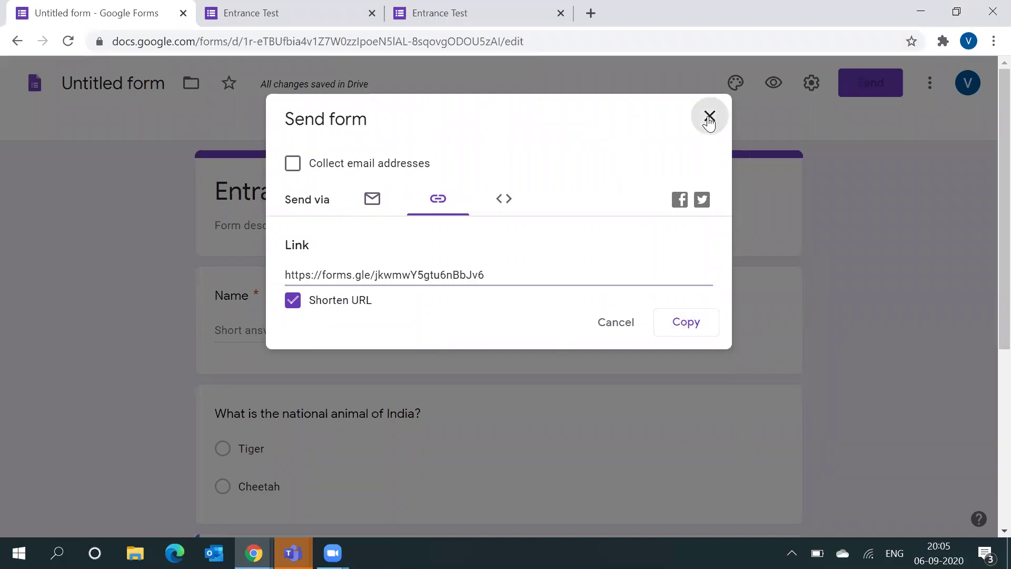